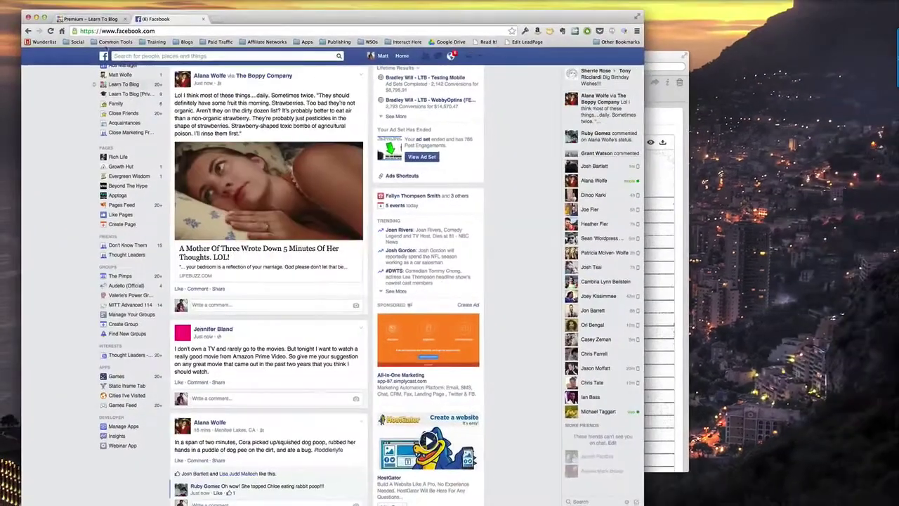
Switch to the Learn To Blog premium sales page tab and scroll through it and back to the top.
{"action": "left_click", "coordinate": [92, 19]}
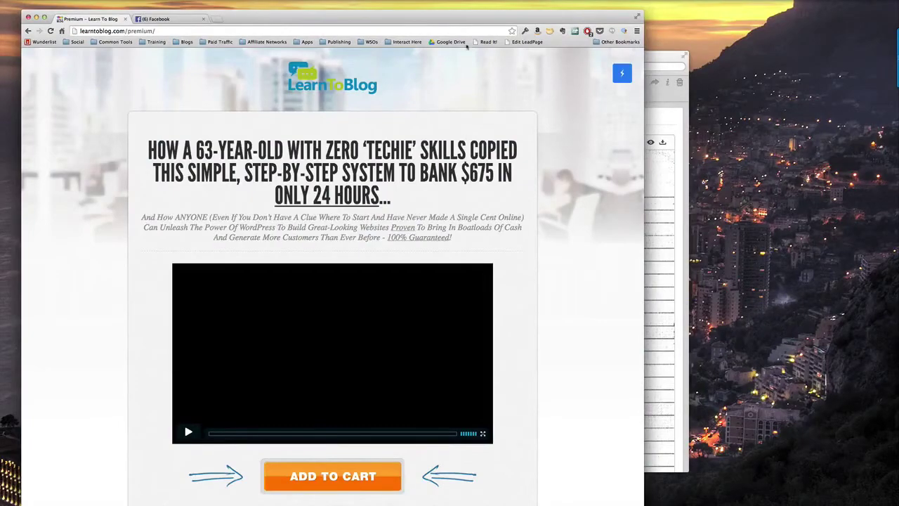
{"action": "left_click_drag", "start_coordinate": [456, 22], "coordinate": [498, 21]}
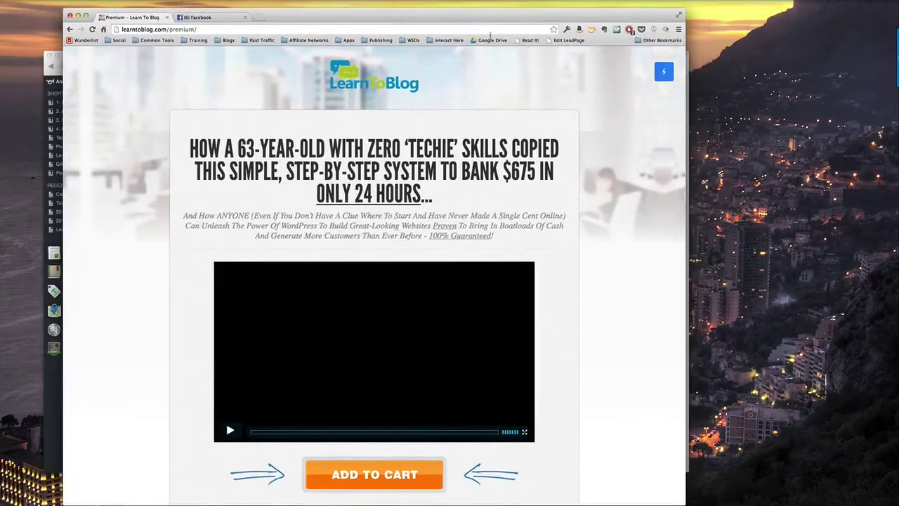
{"action": "scroll", "coordinate": [453, 132], "scroll_direction": "down", "scroll_amount": 10}
{"action": "scroll", "coordinate": [453, 132], "scroll_direction": "down", "scroll_amount": 10}
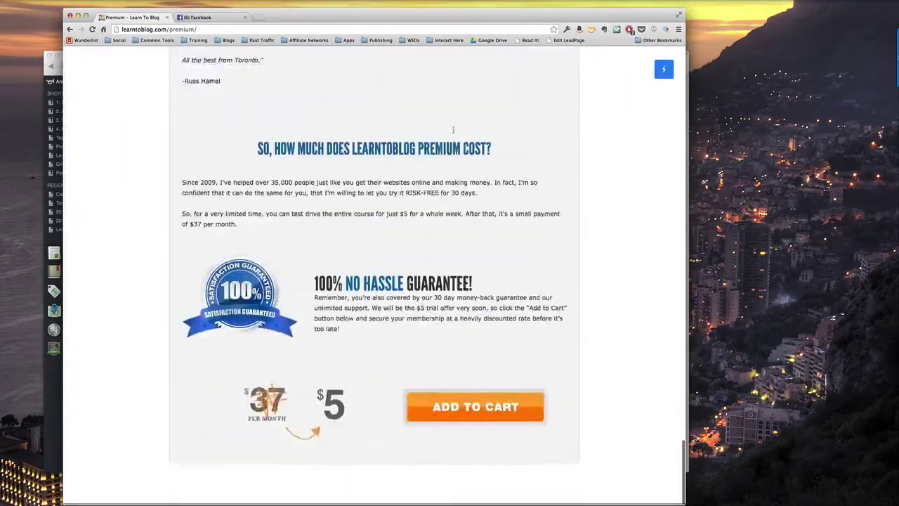
{"action": "scroll", "coordinate": [465, 227], "scroll_direction": "up", "scroll_amount": 10}
{"action": "scroll", "coordinate": [466, 226], "scroll_direction": "up", "scroll_amount": 15}
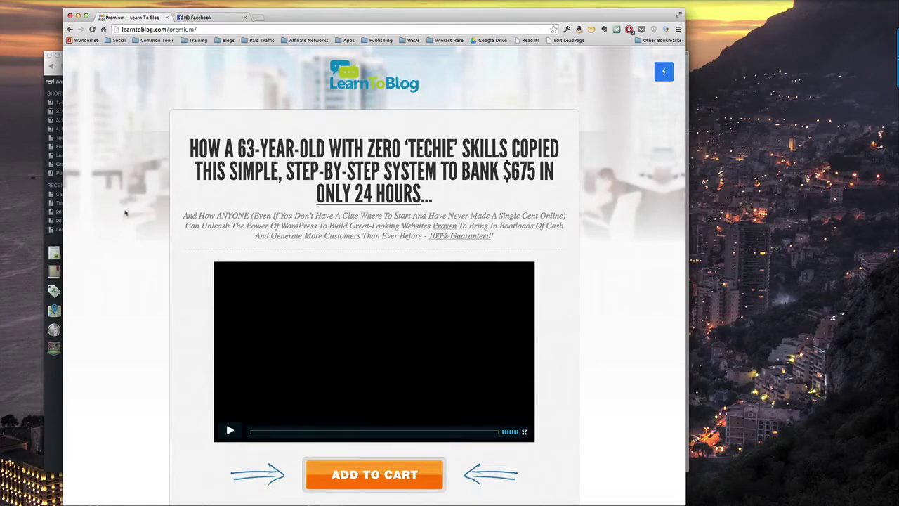
{"action": "mouse_move", "coordinate": [888, 66]}
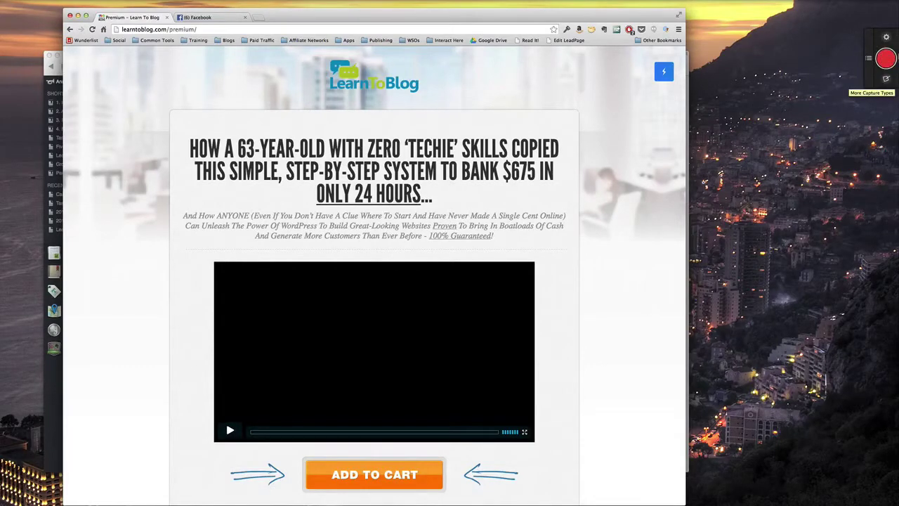
Start a Snagit capture of the entire scrolling Learn To Blog page.
{"action": "left_click", "coordinate": [886, 60]}
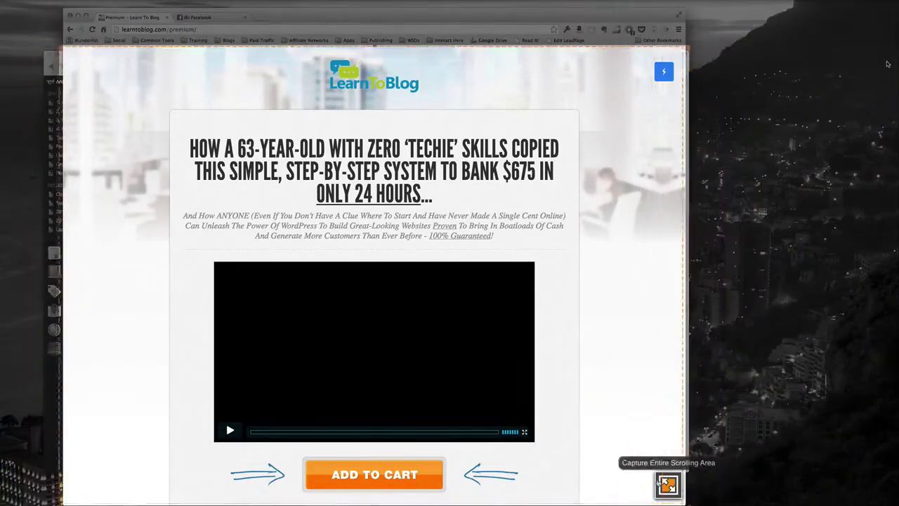
{"action": "left_click", "coordinate": [667, 484]}
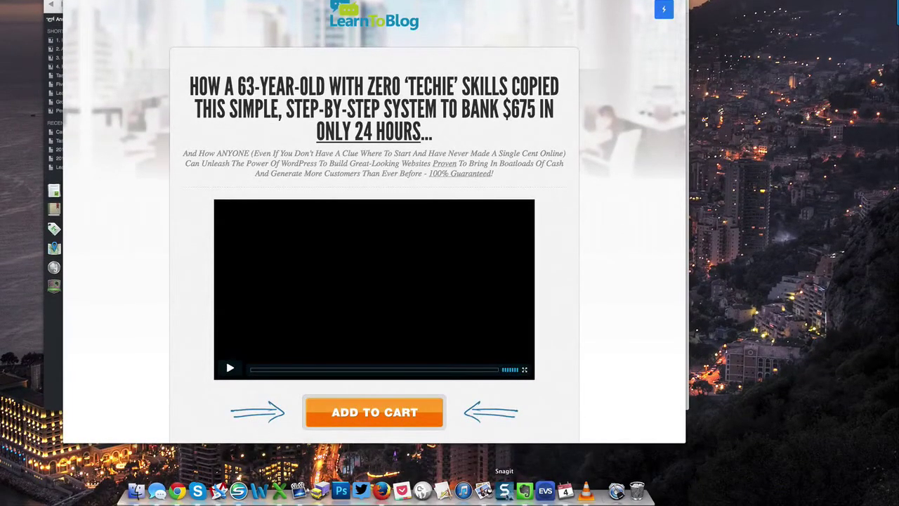
Open the capture in the Snagit editor and scroll through the 1539 × 7895 image.
{"action": "left_click", "coordinate": [505, 492]}
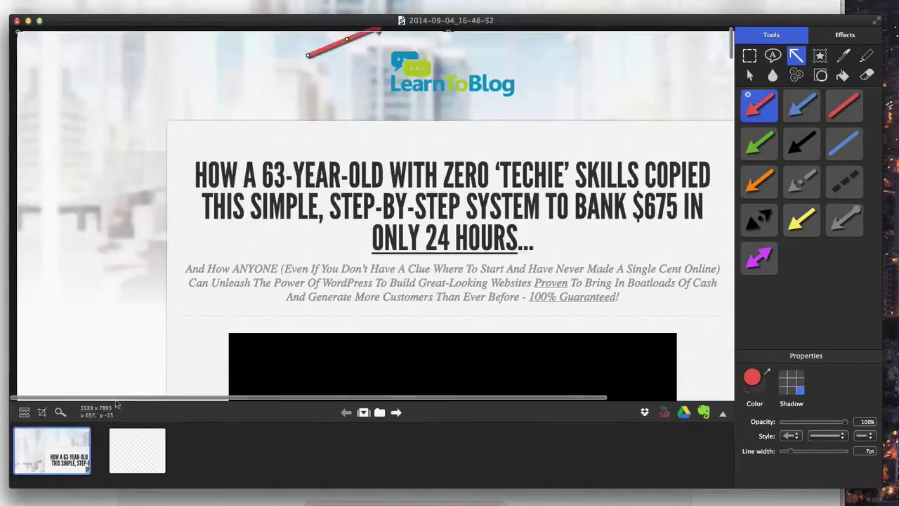
{"action": "scroll", "coordinate": [270, 298], "scroll_direction": "right", "scroll_amount": 3}
{"action": "scroll", "coordinate": [270, 298], "scroll_direction": "right", "scroll_amount": 3}
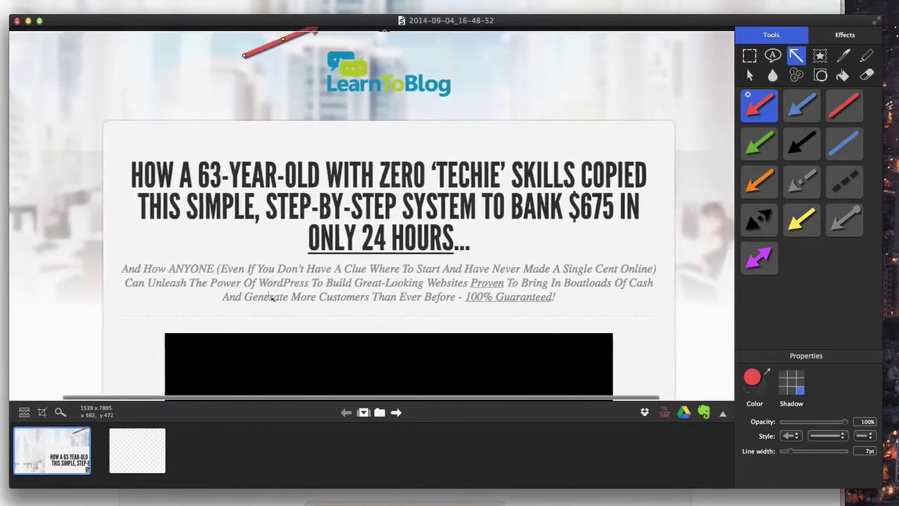
{"action": "scroll", "coordinate": [269, 298], "scroll_direction": "down", "scroll_amount": 10}
{"action": "scroll", "coordinate": [270, 298], "scroll_direction": "down", "scroll_amount": 20}
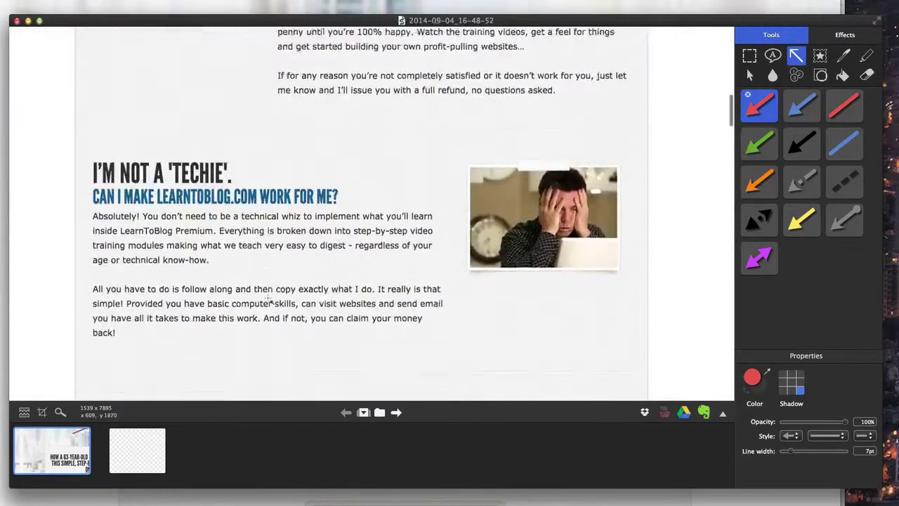
{"action": "scroll", "coordinate": [270, 301], "scroll_direction": "down", "scroll_amount": 20}
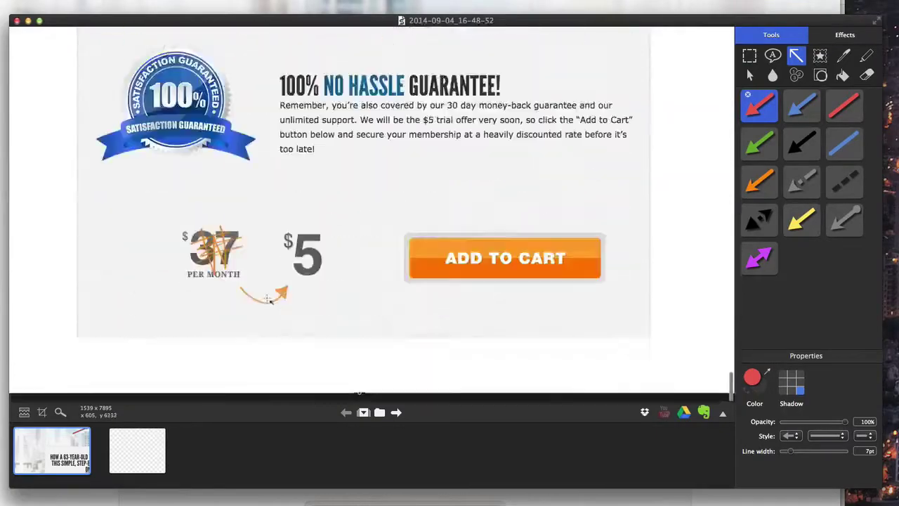
{"action": "scroll", "coordinate": [269, 307], "scroll_direction": "up", "scroll_amount": 15}
{"action": "scroll", "coordinate": [269, 307], "scroll_direction": "up", "scroll_amount": 20}
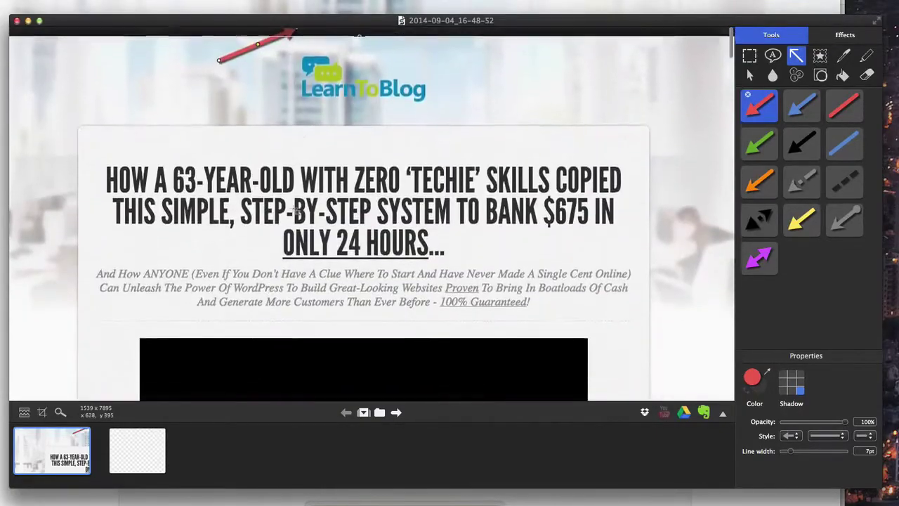
Delete the stray red arrow annotation near the top of the capture.
{"action": "left_click", "coordinate": [240, 44]}
{"action": "left_click_drag", "start_coordinate": [240, 44], "coordinate": [242, 86]}
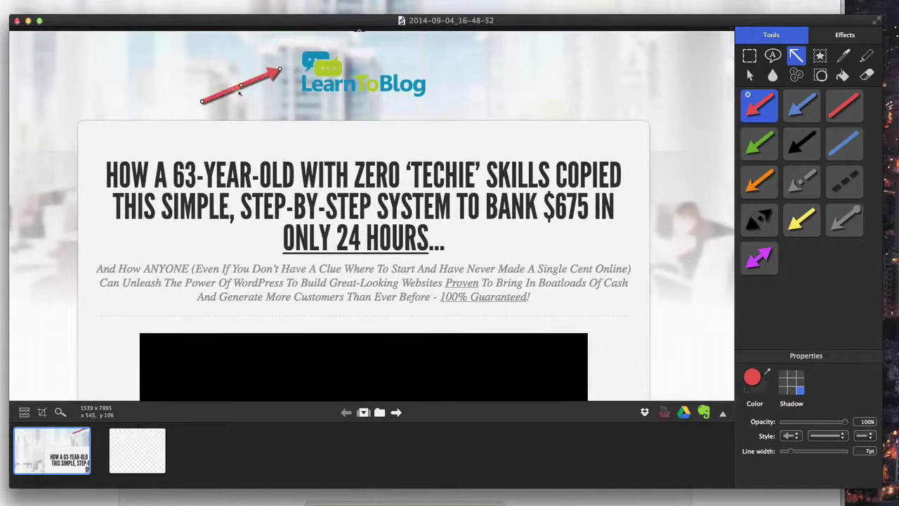
{"action": "key", "text": "Delete"}
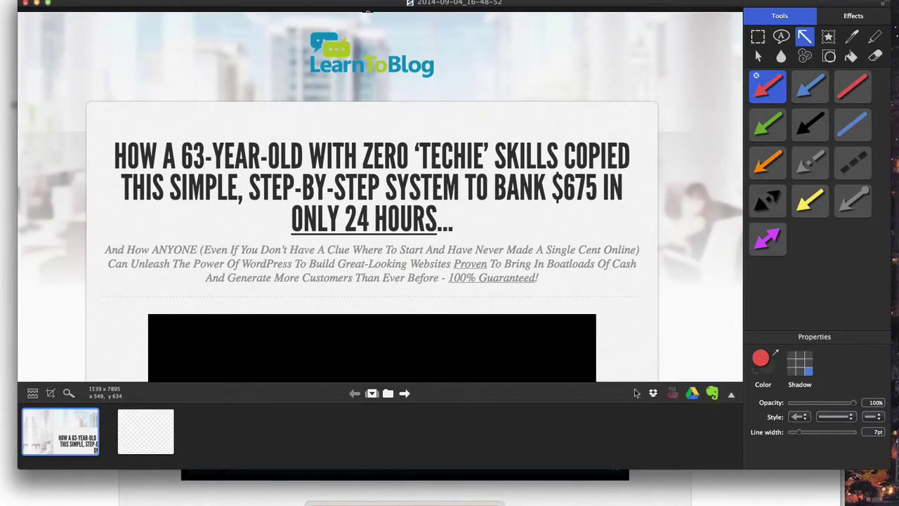
{"action": "left_click", "coordinate": [731, 395]}
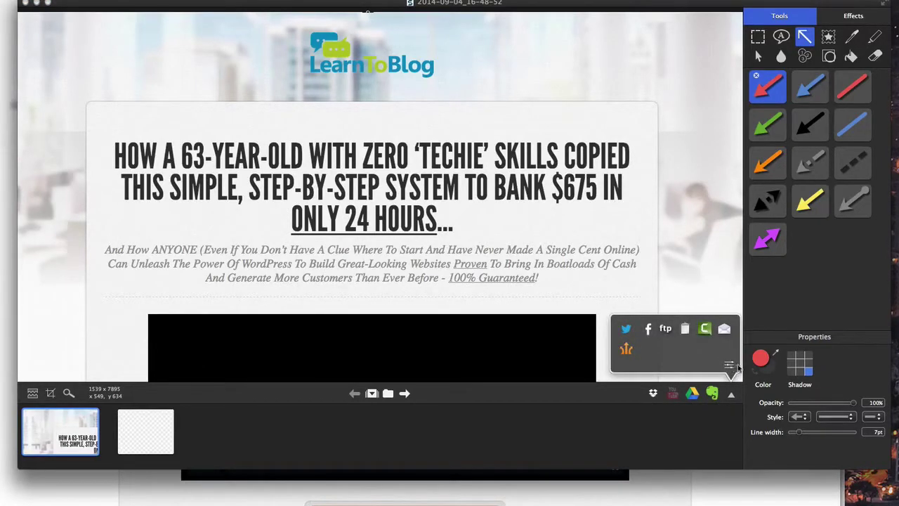
{"action": "left_click", "coordinate": [730, 366]}
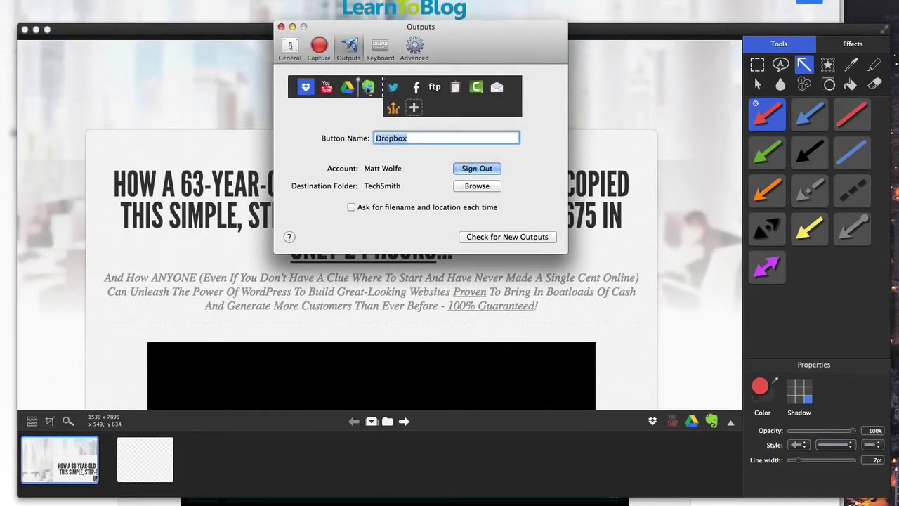
{"action": "mouse_move", "coordinate": [372, 97]}
{"action": "left_mouse_down"}
{"action": "mouse_move", "coordinate": [394, 89]}
{"action": "mouse_move", "coordinate": [368, 89]}
{"action": "left_mouse_up"}
{"action": "left_click", "coordinate": [281, 27]}
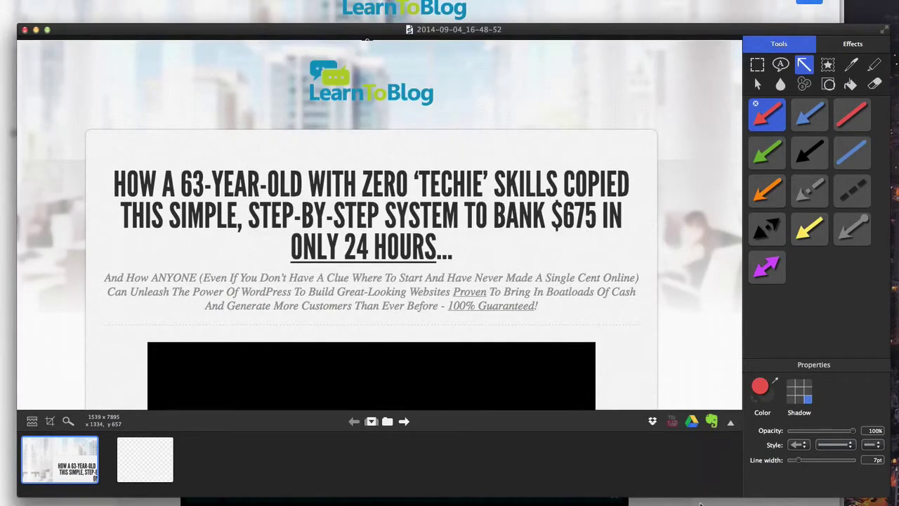
Send the capture to Evernote and view the new 2014-09-04_16-48-52 note in the Inbox.
{"action": "left_click", "coordinate": [712, 421]}
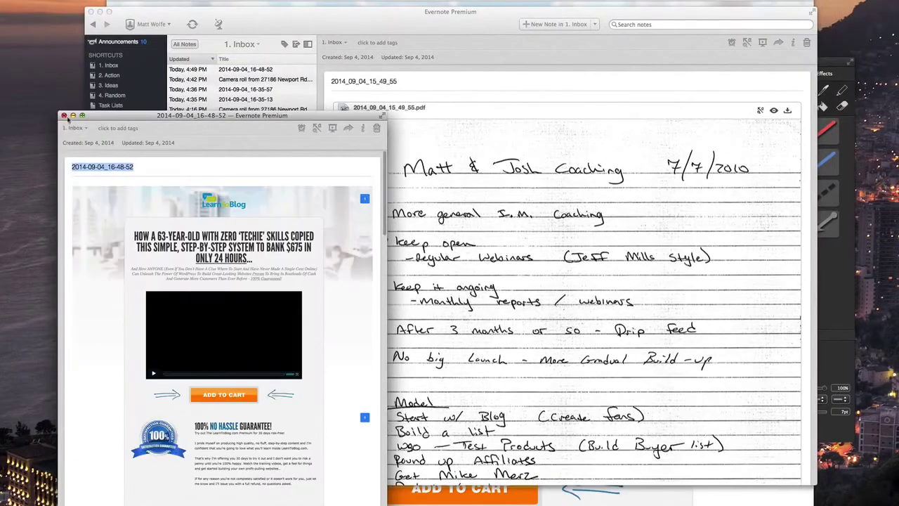
{"action": "left_click", "coordinate": [63, 115]}
{"action": "left_click", "coordinate": [245, 73]}
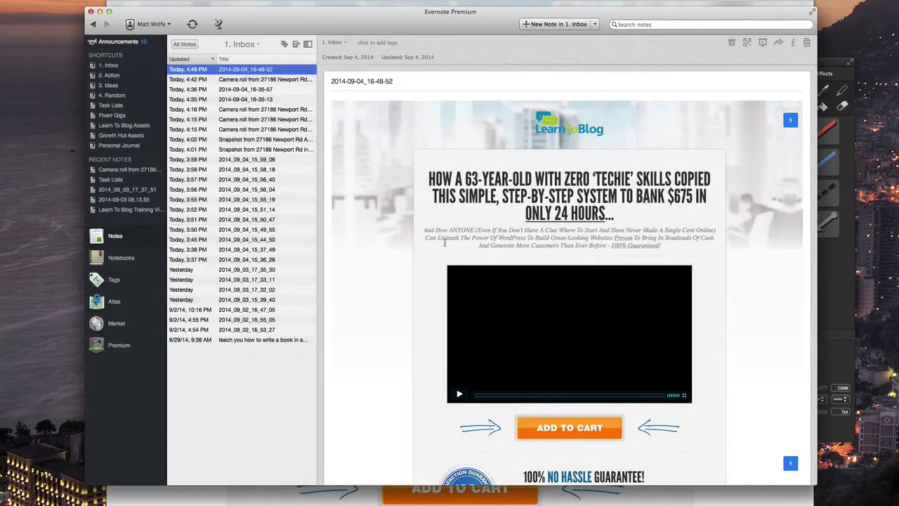
{"action": "scroll", "coordinate": [448, 245], "scroll_direction": "down", "scroll_amount": 20}
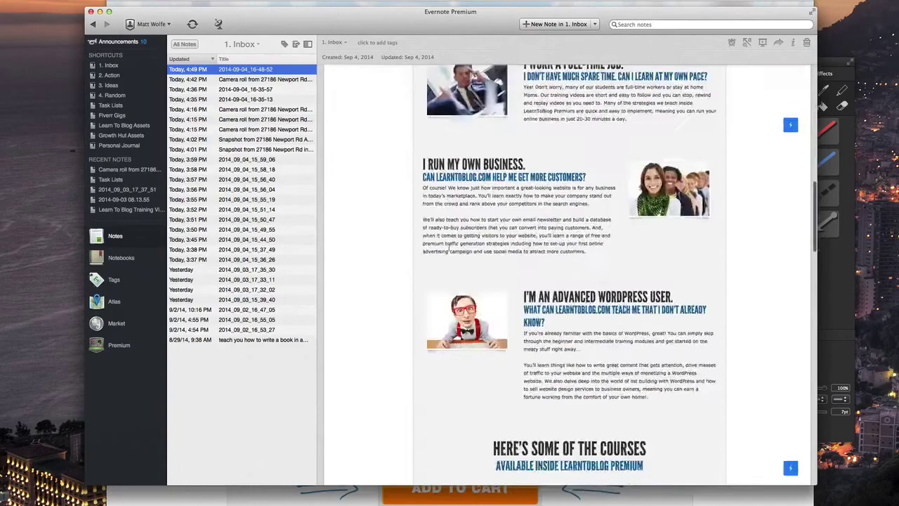
{"action": "scroll", "coordinate": [448, 246], "scroll_direction": "up", "scroll_amount": 20}
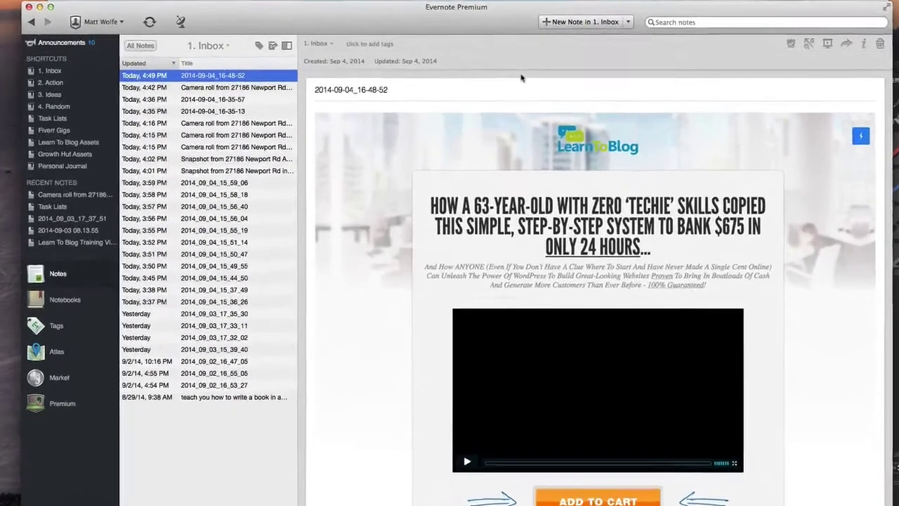
Tag the 2014-09-04_16-48-52 note with Swipe, Sales Page and Learn To Blog.
{"action": "type", "text": "s"}
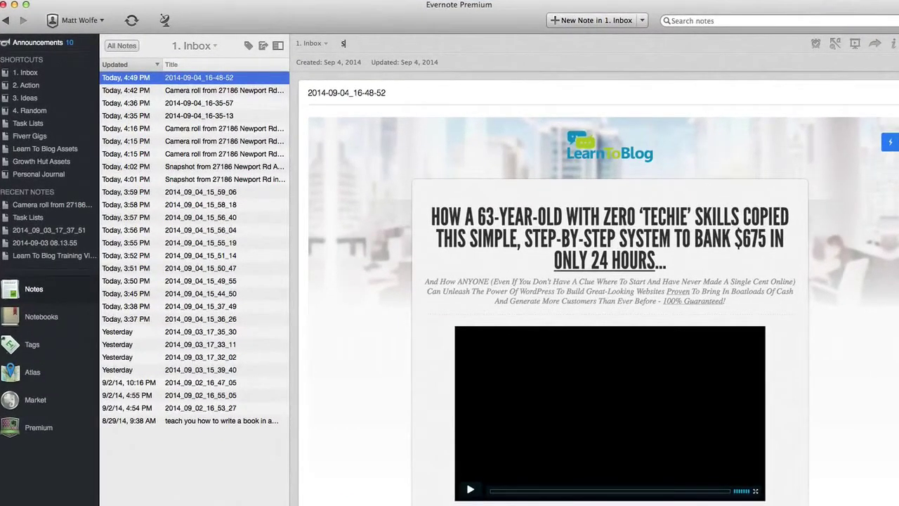
{"action": "type", "text": "wipe"}
{"action": "key", "text": "Return"}
{"action": "type", "text": "Sales Page"}
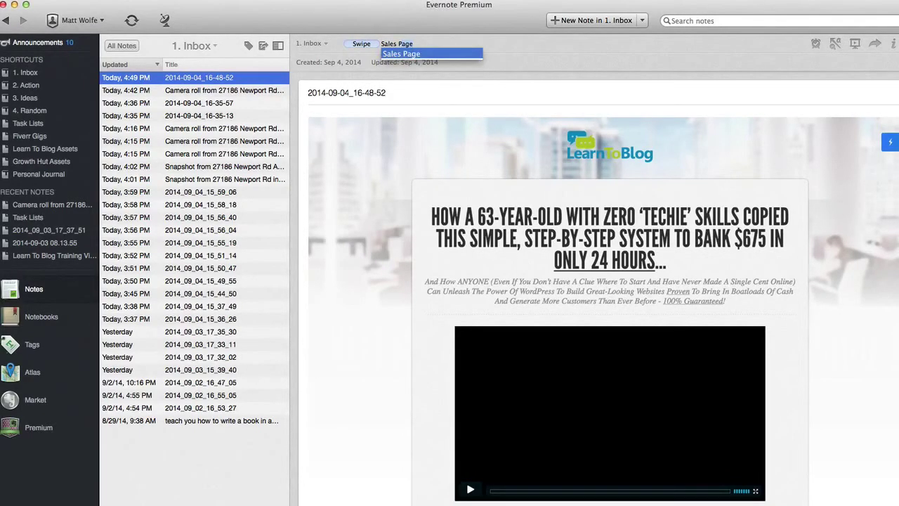
{"action": "key", "text": "Return"}
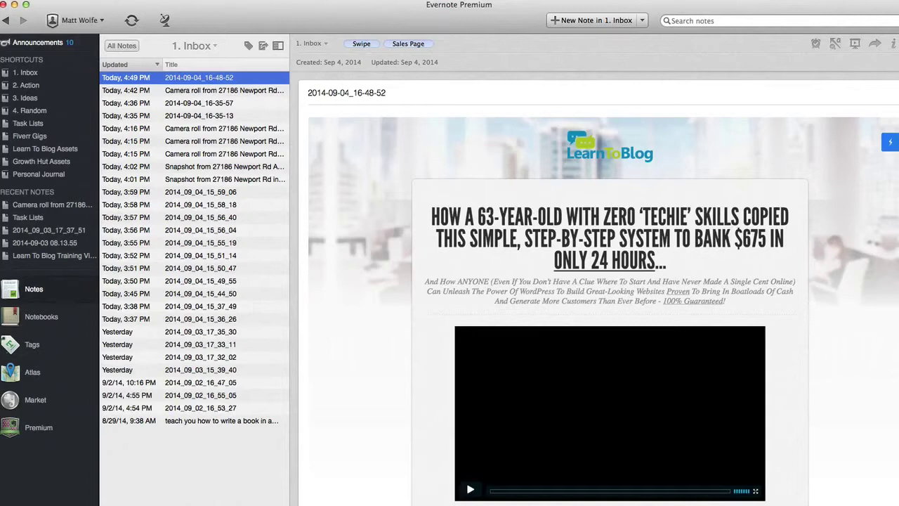
{"action": "type", "text": "Learn To Blog"}
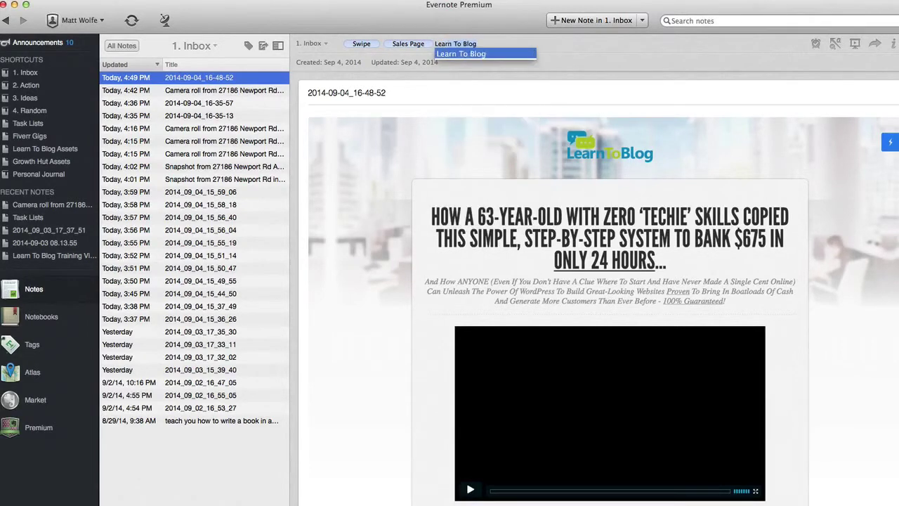
{"action": "key", "text": "Return"}
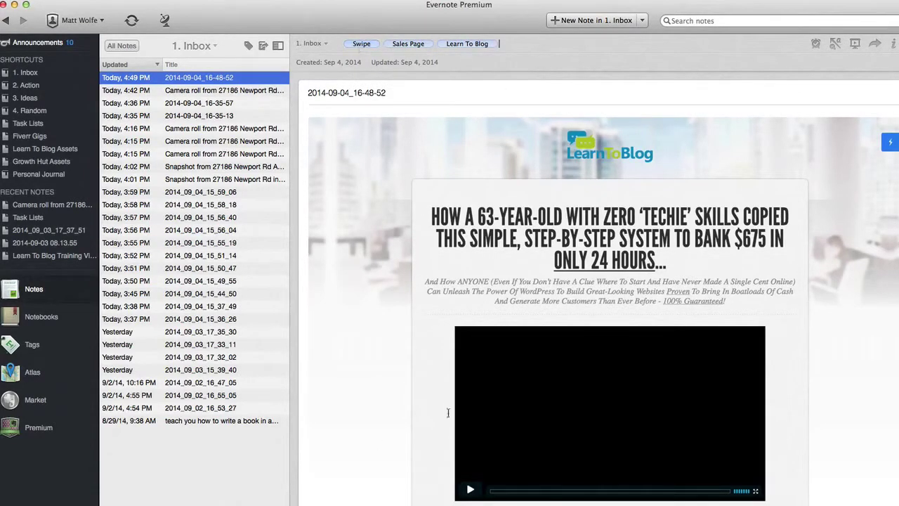
Open the tags overview and clear the current tag selection.
{"action": "left_click", "coordinate": [30, 345]}
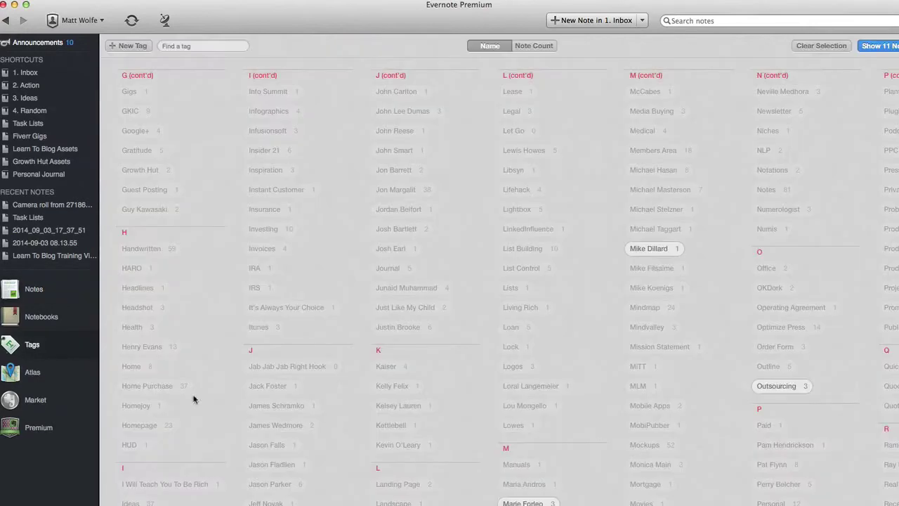
{"action": "scroll", "coordinate": [194, 399], "scroll_direction": "right", "scroll_amount": 2}
{"action": "left_click", "coordinate": [683, 255]}
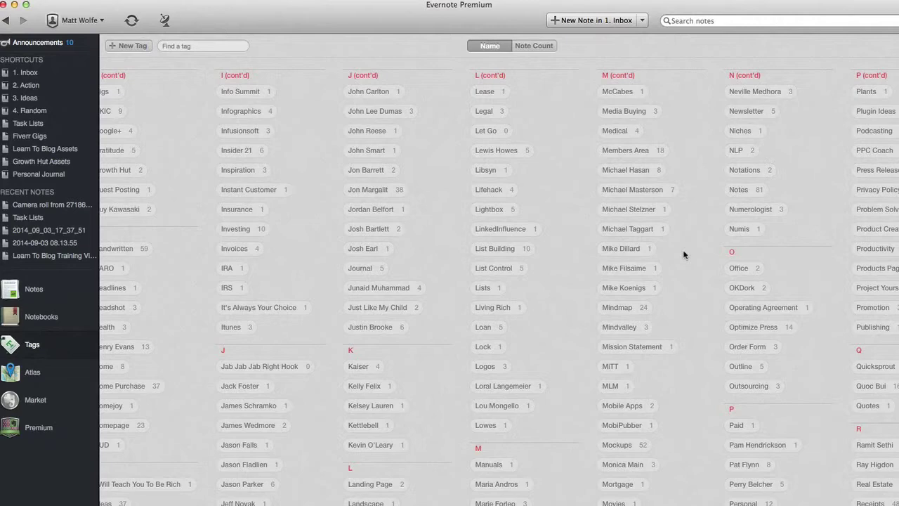
Filter by Swipe combined with Squeeze Page, narrowing matches from 165 to 20.
{"action": "scroll", "coordinate": [618, 319], "scroll_direction": "right", "scroll_amount": 10}
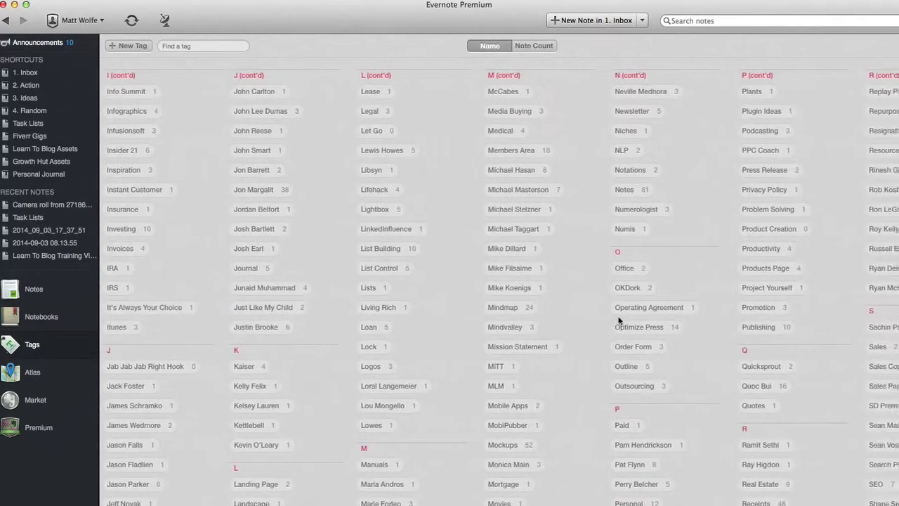
{"action": "scroll", "coordinate": [619, 320], "scroll_direction": "right", "scroll_amount": 2}
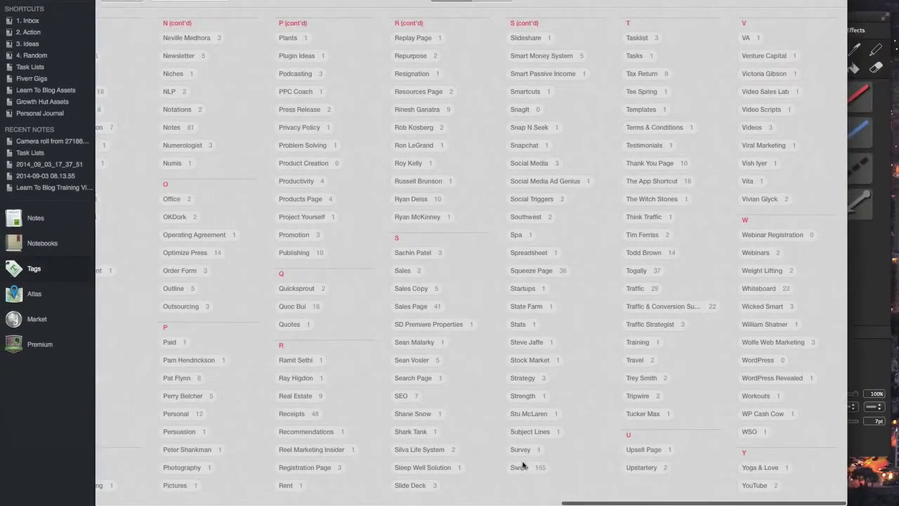
{"action": "left_click", "coordinate": [521, 467]}
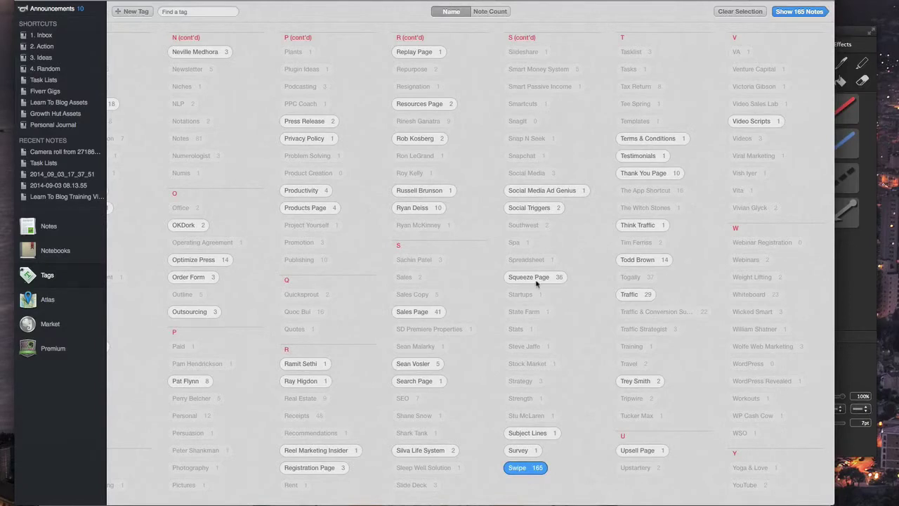
{"action": "left_click", "coordinate": [536, 280]}
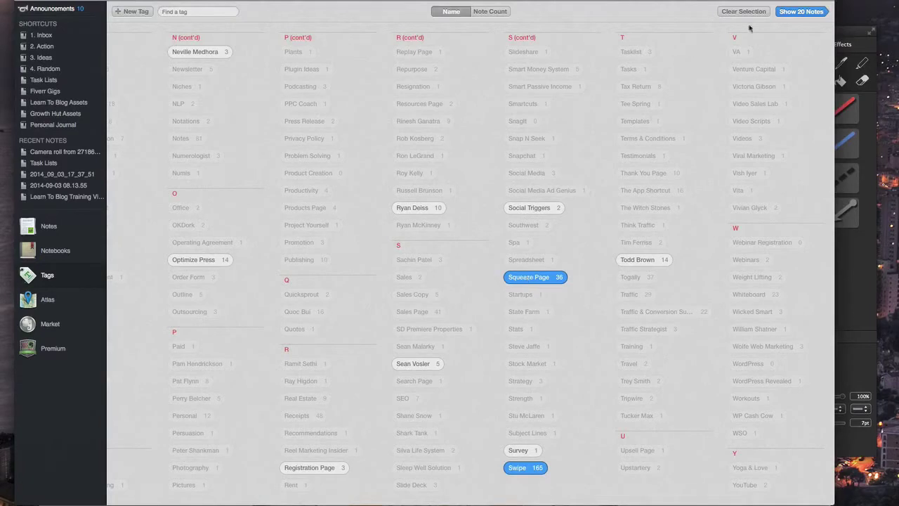
Show the 20 matching notes and step down and back up through their saved landing pages.
{"action": "left_click", "coordinate": [808, 14]}
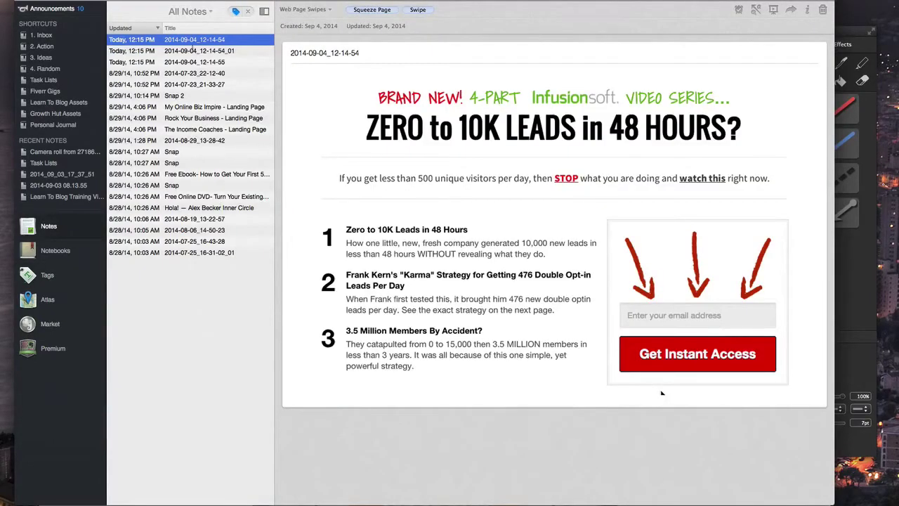
{"action": "key", "text": "Down"}
{"action": "key", "text": "Down"}
{"action": "key", "text": "Down"}
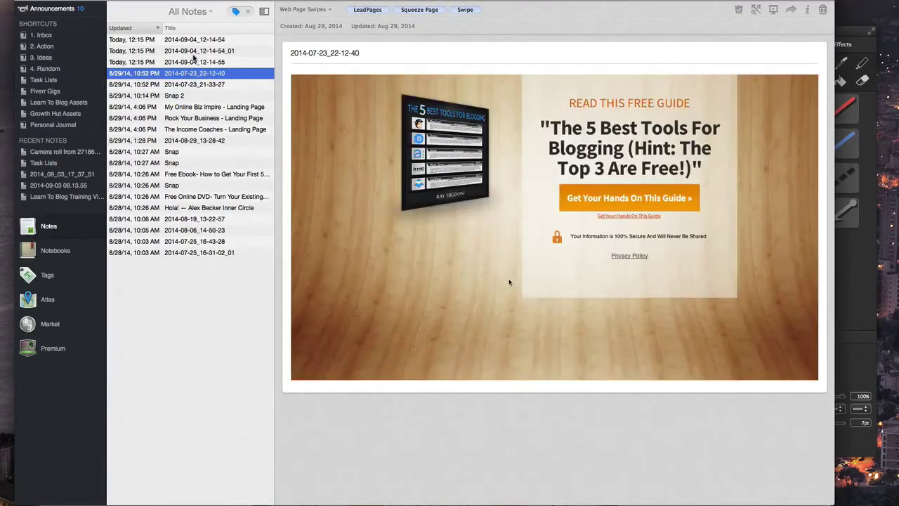
{"action": "key", "text": "Down"}
{"action": "key", "text": "Down"}
{"action": "key", "text": "Down"}
{"action": "key", "text": "Down"}
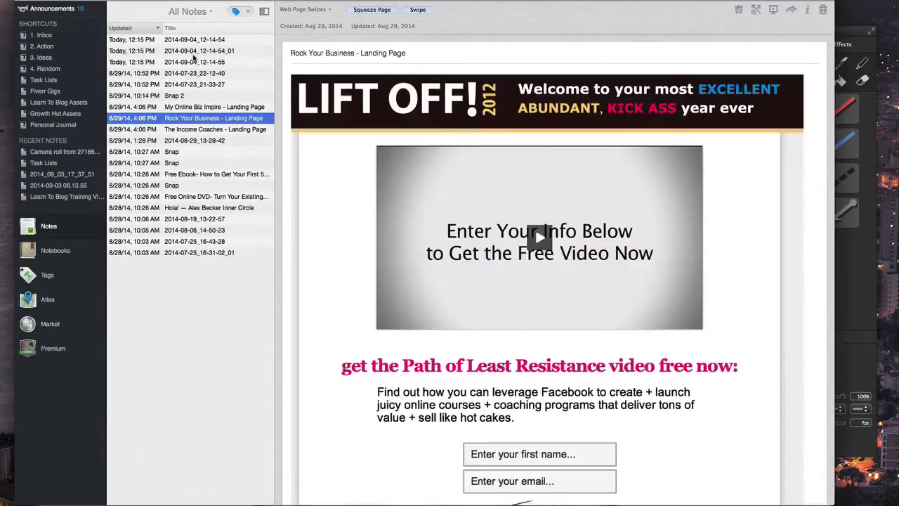
{"action": "key", "text": "Down"}
{"action": "key", "text": "Down"}
{"action": "key", "text": "Down"}
{"action": "key", "text": "Down"}
{"action": "key", "text": "Down"}
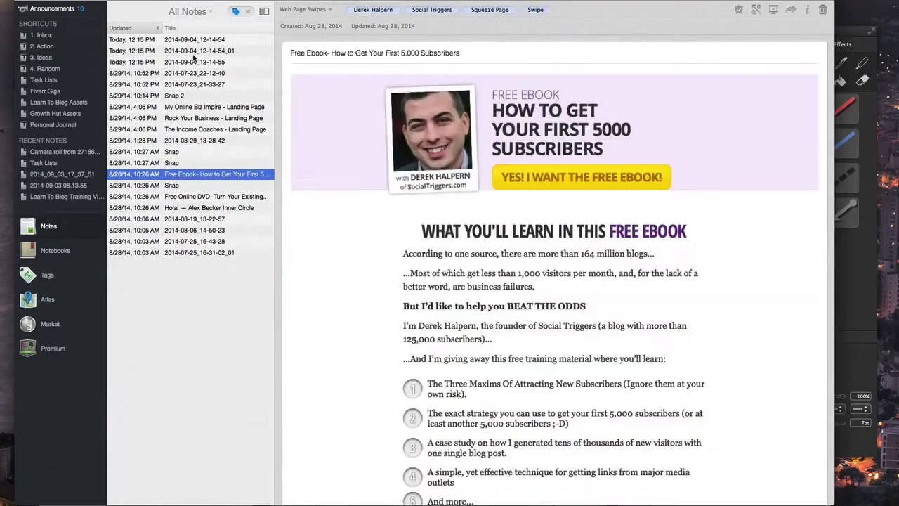
{"action": "key", "text": "Down"}
{"action": "key", "text": "Down"}
{"action": "key", "text": "Down"}
{"action": "key", "text": "Down"}
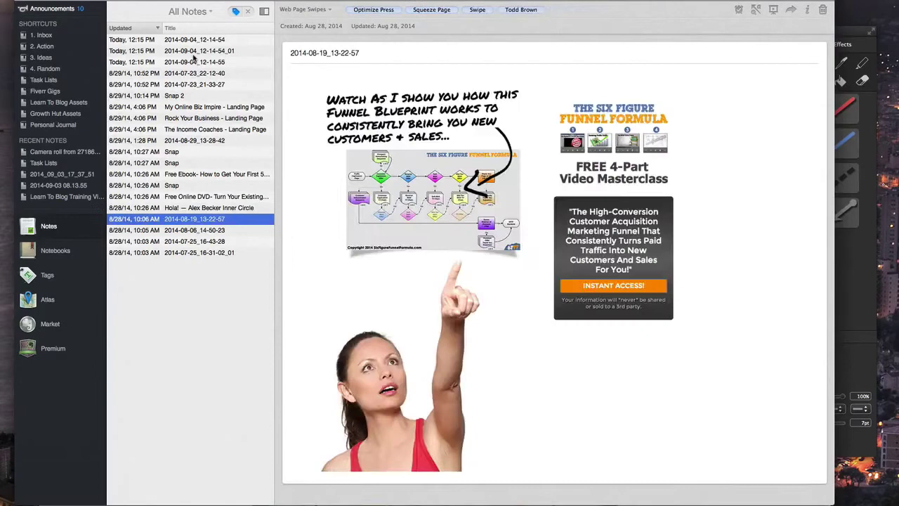
{"action": "key", "text": "Down"}
{"action": "key", "text": "Down"}
{"action": "key", "text": "Down"}
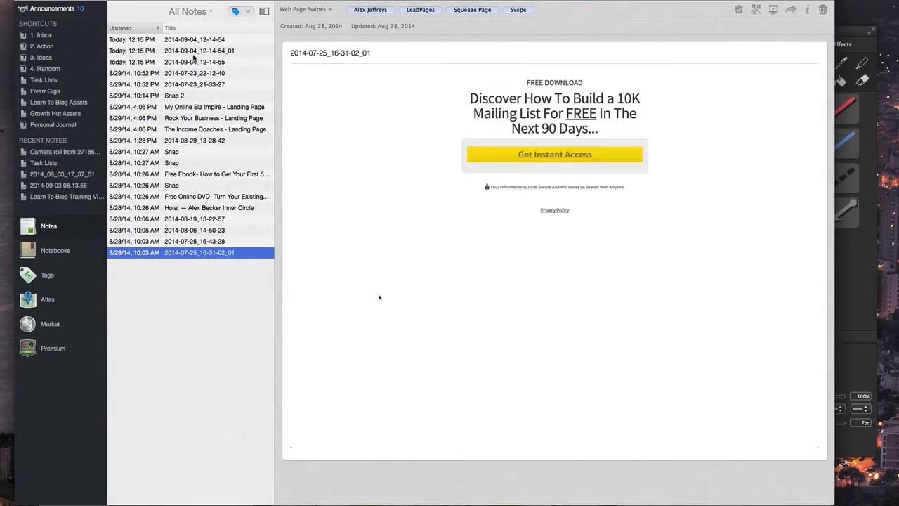
{"action": "key", "text": "Up"}
{"action": "key", "text": "Up"}
{"action": "key", "text": "Up"}
{"action": "key", "text": "Up"}
{"action": "key", "text": "Up"}
{"action": "key", "text": "Up"}
{"action": "key", "text": "Up"}
{"action": "key", "text": "Up"}
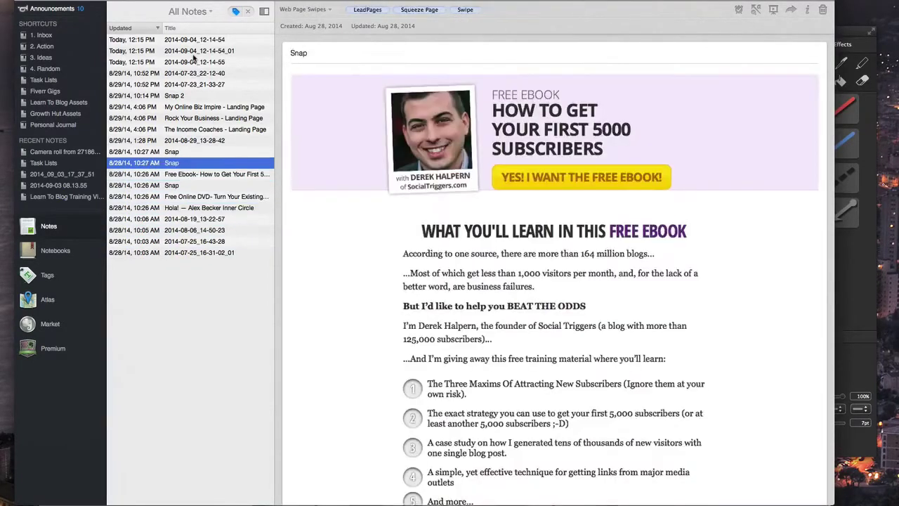
{"action": "key", "text": "Up"}
{"action": "key", "text": "Up"}
{"action": "key", "text": "Up"}
{"action": "key", "text": "Up"}
{"action": "key", "text": "Up"}
{"action": "key", "text": "Up"}
{"action": "key", "text": "Up"}
{"action": "key", "text": "Up"}
{"action": "key", "text": "Up"}
{"action": "key", "text": "Up"}
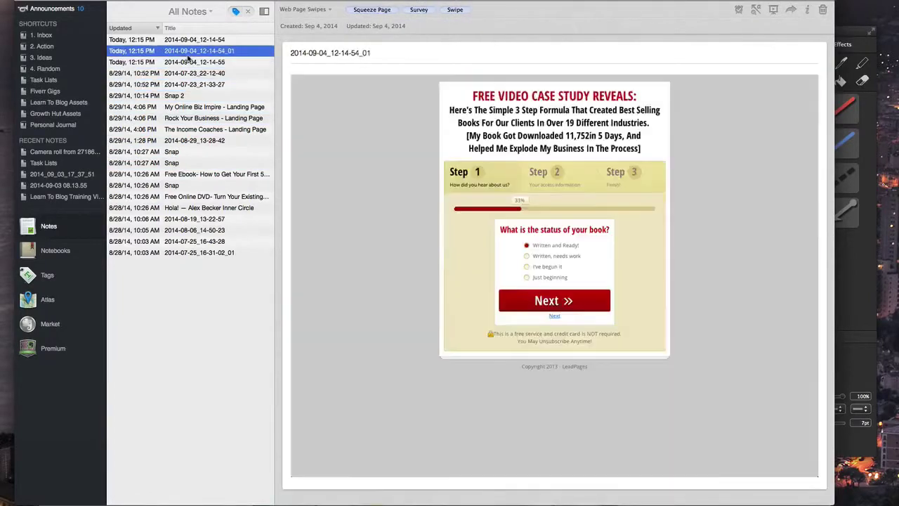
{"action": "key", "text": "Up"}
Swap Squeeze Page for a marketer's name tag alongside Swipe, leaving 7 matching notes.
{"action": "left_click", "coordinate": [52, 281]}
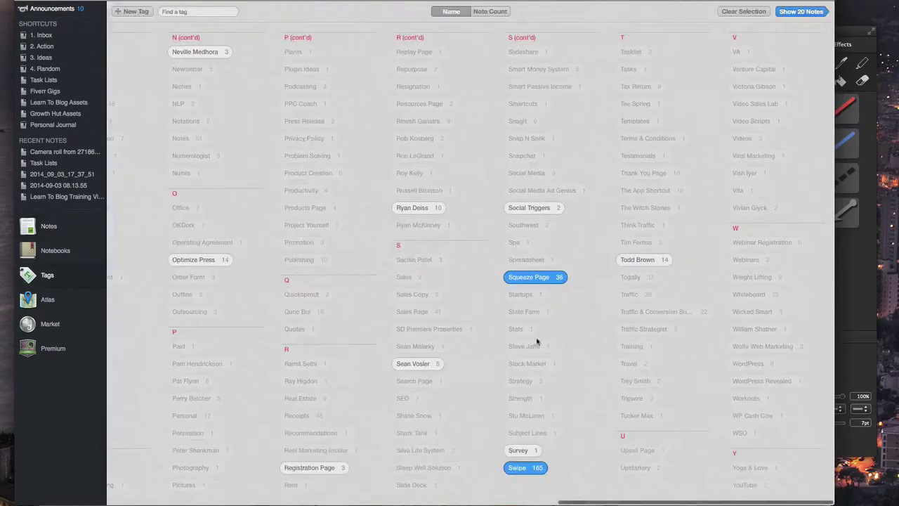
{"action": "left_click", "coordinate": [540, 278]}
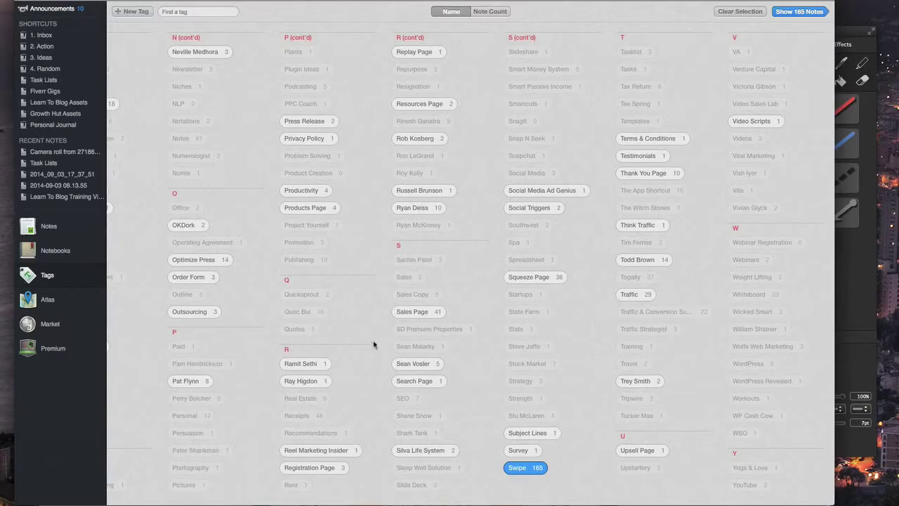
{"action": "left_click", "coordinate": [419, 208]}
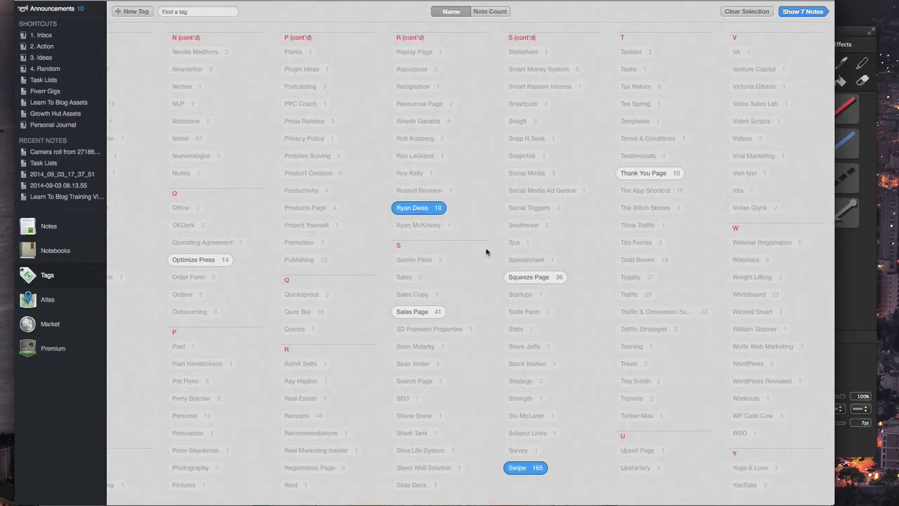
Show the 7 matching notes and browse from the Digital Marketer Facebook ad to the 212 Blog Post Ideas page.
{"action": "left_click", "coordinate": [805, 12]}
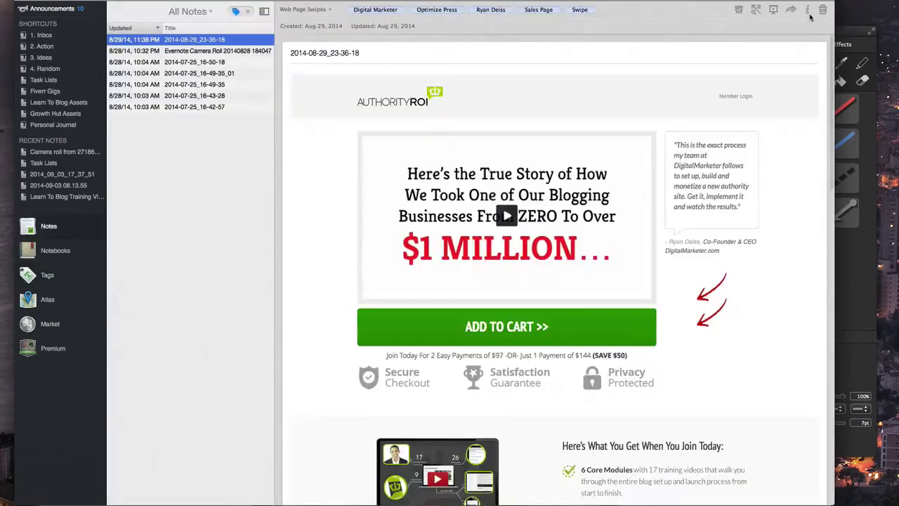
{"action": "scroll", "coordinate": [555, 281], "scroll_direction": "down", "scroll_amount": 10}
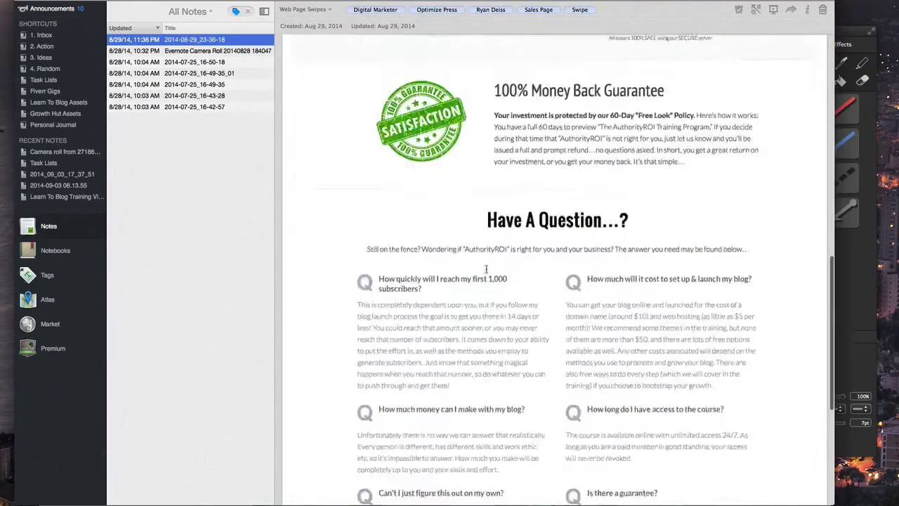
{"action": "scroll", "coordinate": [555, 281], "scroll_direction": "up", "scroll_amount": 10}
{"action": "left_click", "coordinate": [188, 52]}
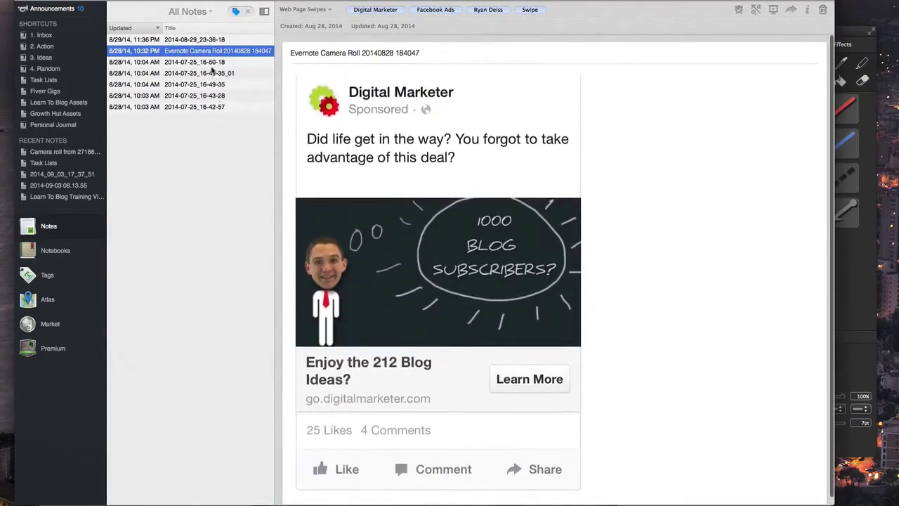
{"action": "left_click", "coordinate": [213, 62]}
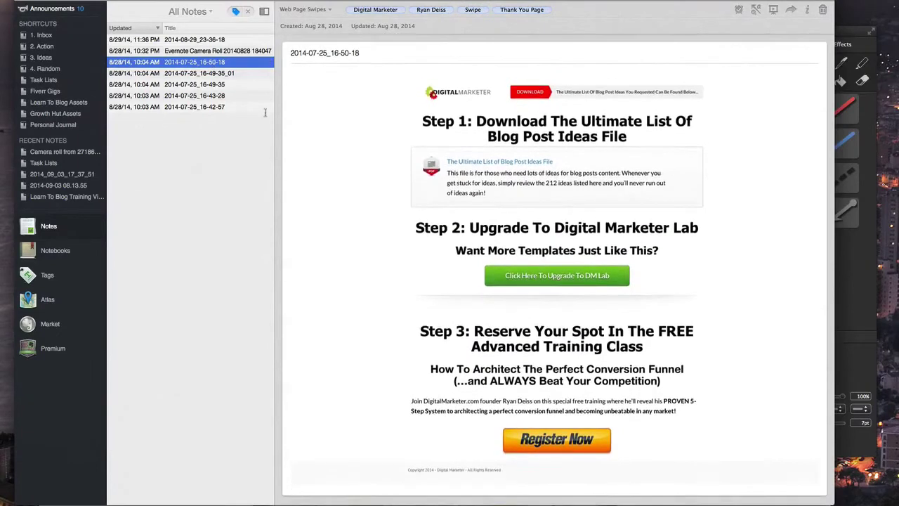
{"action": "key", "text": "Down"}
{"action": "key", "text": "Down"}
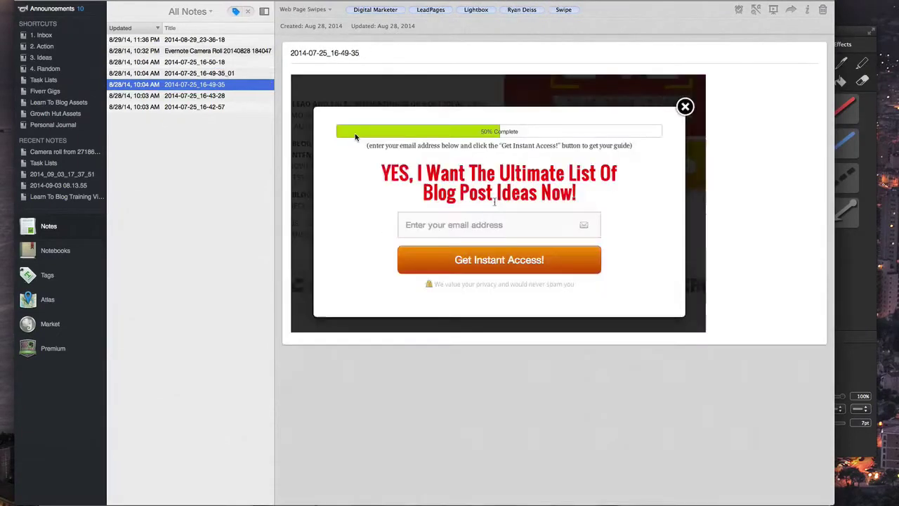
{"action": "key", "text": "Down"}
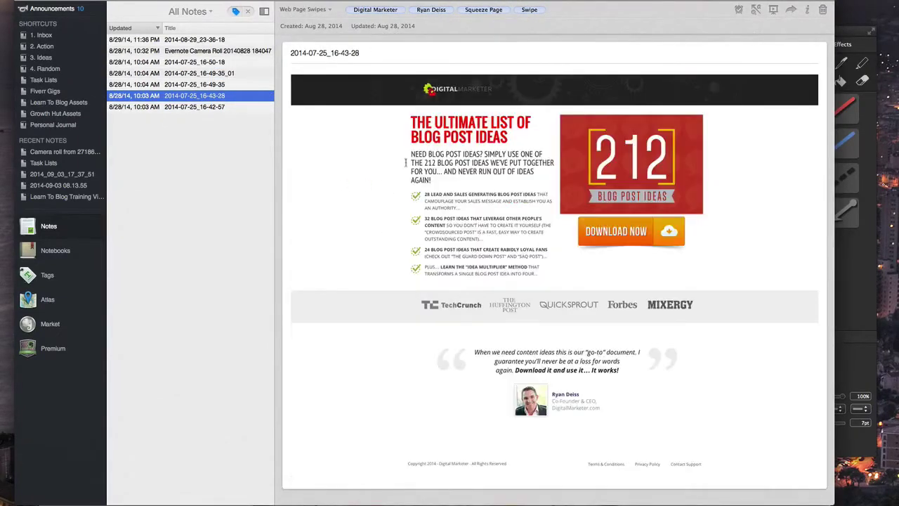
{"action": "key", "text": "Down"}
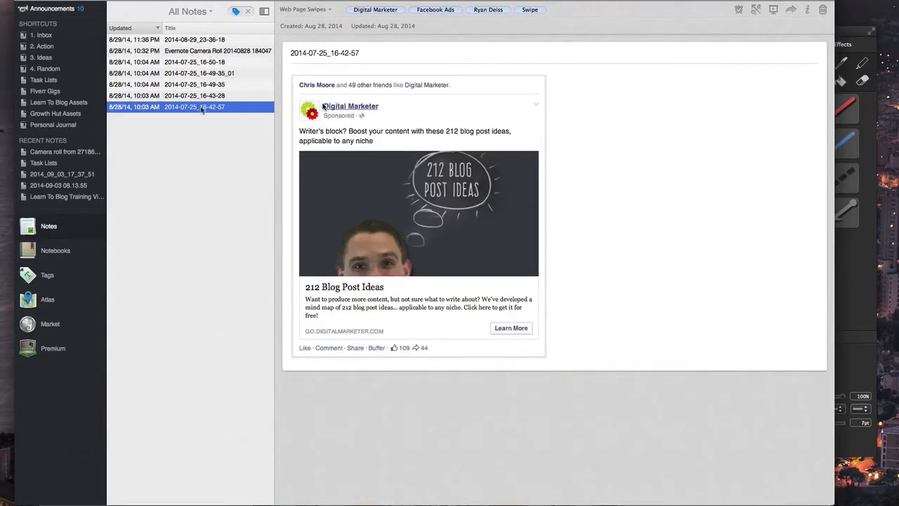
Back in the tags overview, add Squeeze Page and the marketer's name tag to Swipe, leaving 1 note.
{"action": "left_click", "coordinate": [48, 276]}
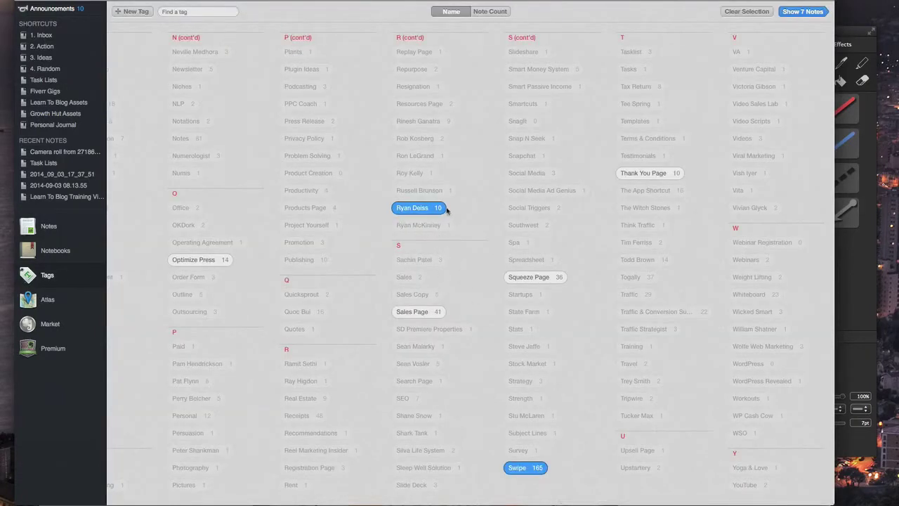
{"action": "left_click", "coordinate": [414, 211]}
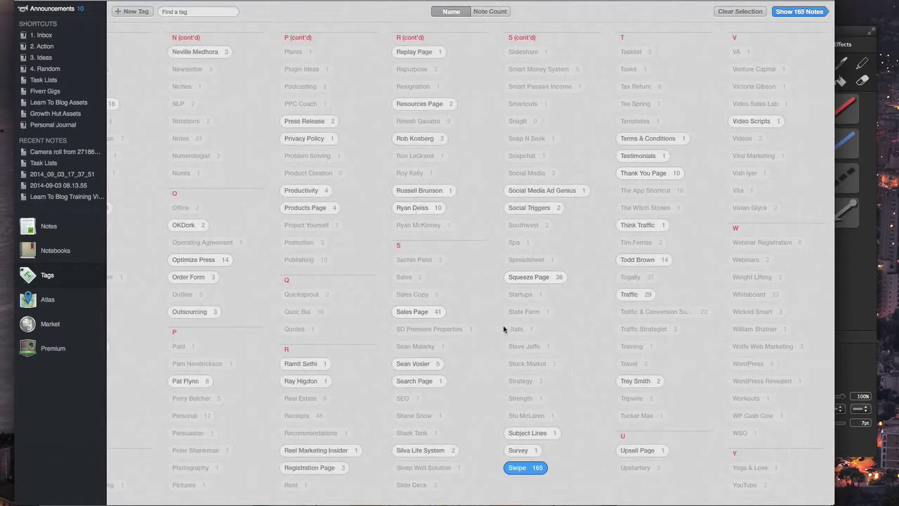
{"action": "left_click", "coordinate": [536, 282]}
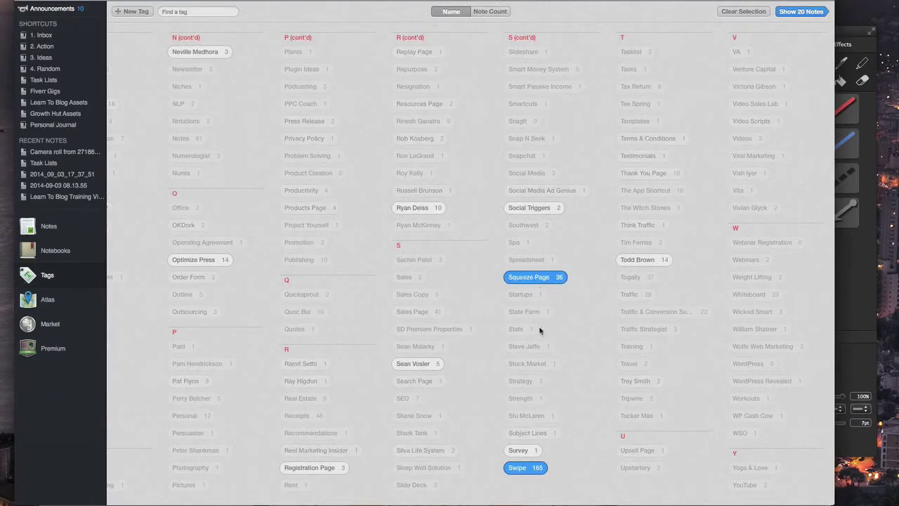
{"action": "scroll", "coordinate": [548, 340], "scroll_direction": "left", "scroll_amount": 3}
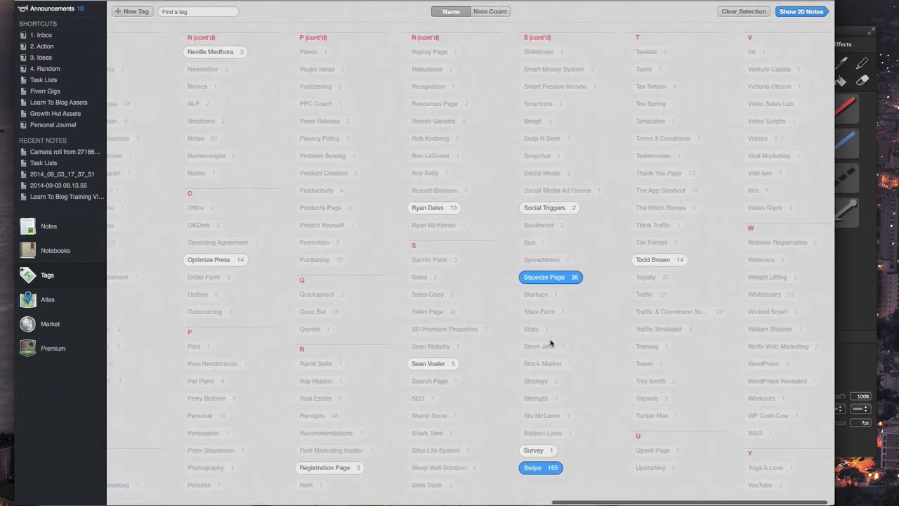
{"action": "scroll", "coordinate": [552, 343], "scroll_direction": "left", "scroll_amount": 3}
{"action": "scroll", "coordinate": [552, 342], "scroll_direction": "right", "scroll_amount": 5}
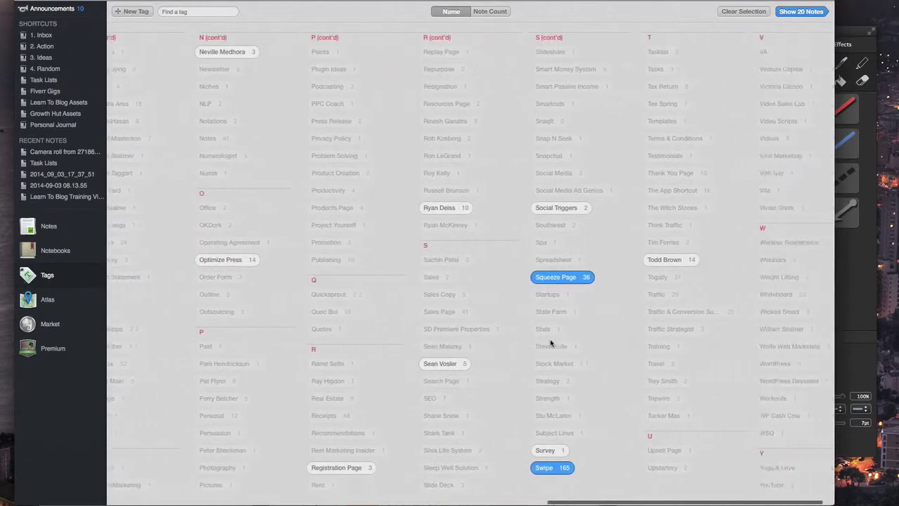
{"action": "left_click", "coordinate": [434, 208]}
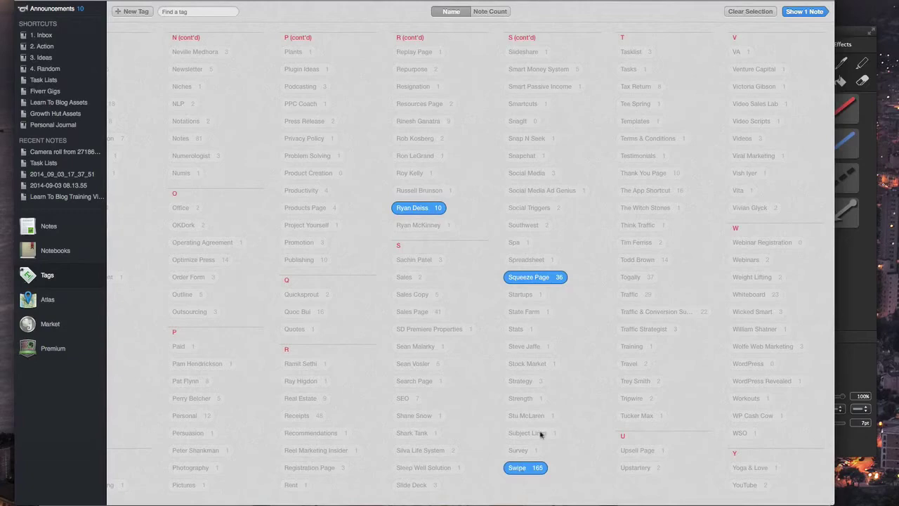
Show the single note matching the three selected tags, then switch to the notebooks overview.
{"action": "left_click", "coordinate": [809, 18]}
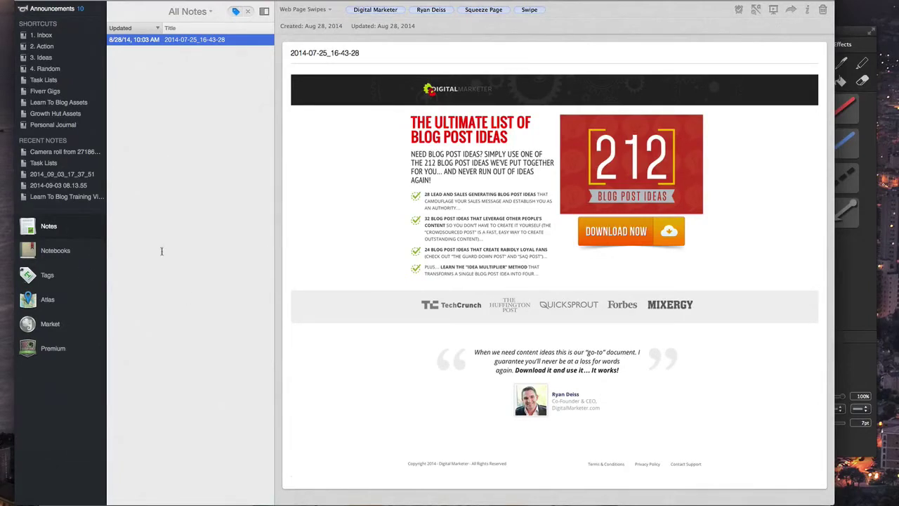
{"action": "left_click", "coordinate": [55, 254]}
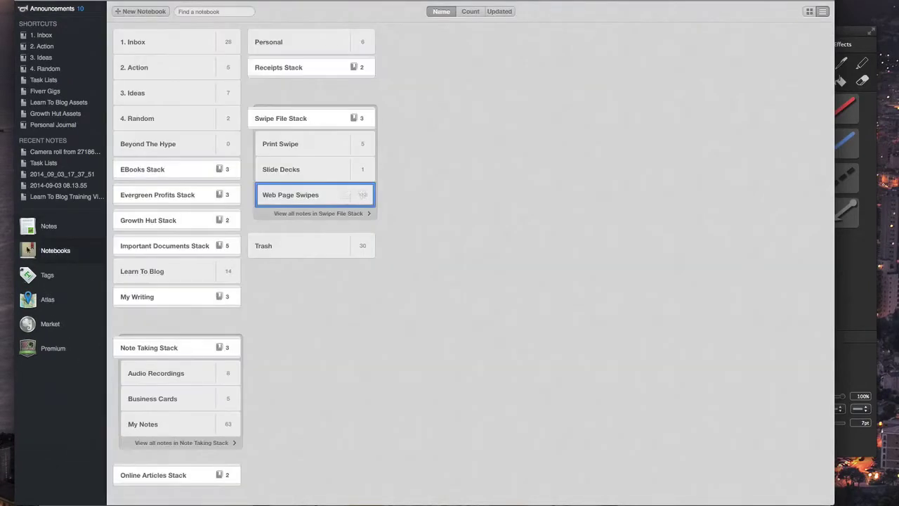
Open the Web Page Swipes notebook and scroll to the bottom of its note list.
{"action": "double_click", "coordinate": [285, 195]}
{"action": "scroll", "coordinate": [216, 324], "scroll_direction": "down", "scroll_amount": 10}
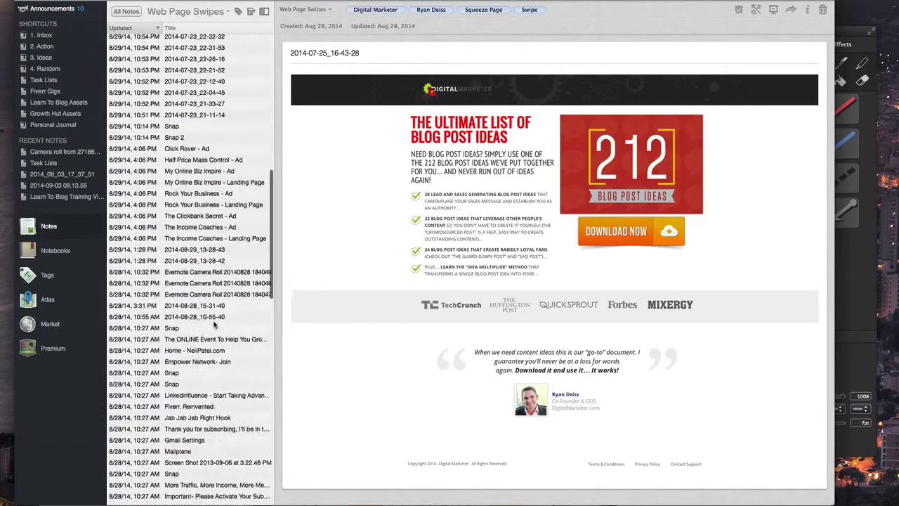
{"action": "scroll", "coordinate": [203, 245], "scroll_direction": "up", "scroll_amount": 5}
{"action": "scroll", "coordinate": [183, 68], "scroll_direction": "down", "scroll_amount": 15}
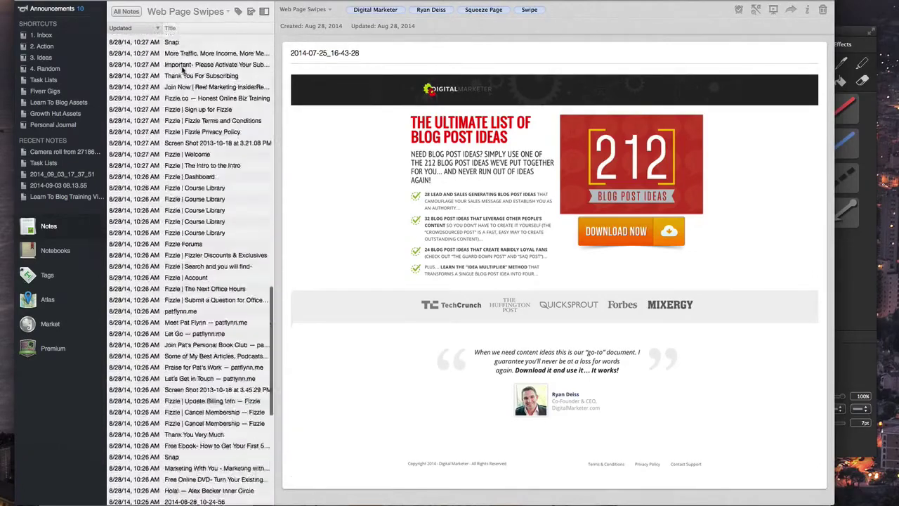
{"action": "scroll", "coordinate": [183, 68], "scroll_direction": "down", "scroll_amount": 10}
Step up from the 2014-08-28_10-01-25 note to the Free Ebook 5,000 Subscribers page and beyond.
{"action": "left_click", "coordinate": [195, 499]}
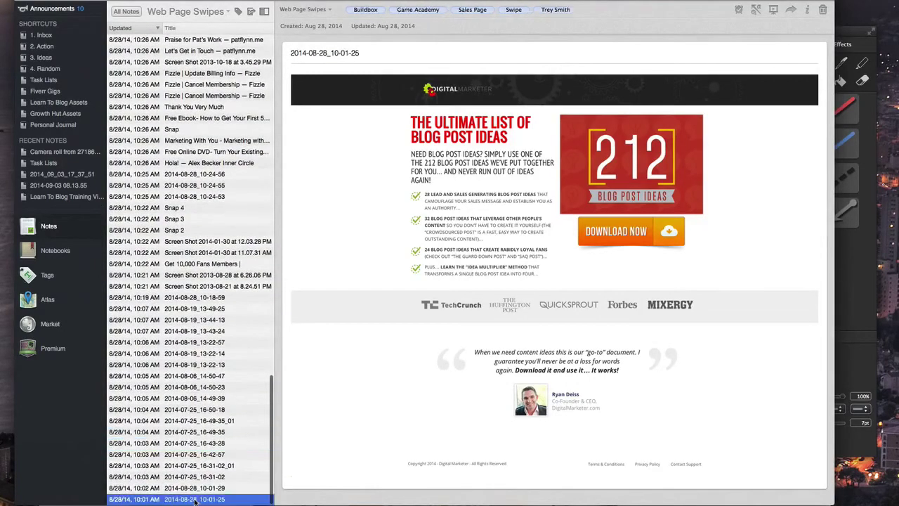
{"action": "key", "text": "Up"}
{"action": "key", "text": "Up"}
{"action": "key", "text": "Up"}
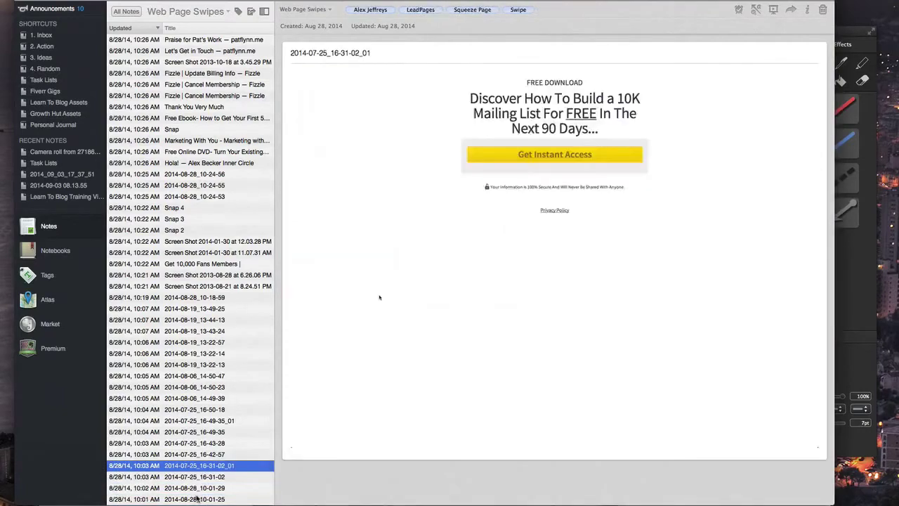
{"action": "key", "text": "Up"}
{"action": "key", "text": "Up"}
{"action": "key", "text": "Up"}
{"action": "key", "text": "Up"}
{"action": "key", "text": "Up"}
{"action": "key", "text": "Up"}
{"action": "key", "text": "Up"}
{"action": "key", "text": "Up"}
{"action": "key", "text": "Up"}
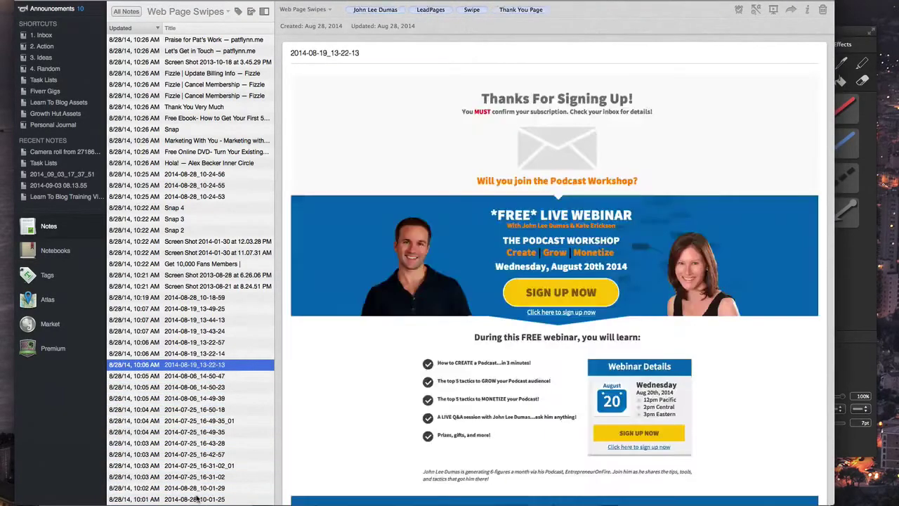
{"action": "key", "text": "Up"}
{"action": "key", "text": "Up"}
{"action": "key", "text": "Up"}
{"action": "key", "text": "Up"}
{"action": "key", "text": "Up"}
{"action": "key", "text": "Up"}
{"action": "key", "text": "Up"}
{"action": "key", "text": "Up"}
{"action": "key", "text": "Up"}
{"action": "key", "text": "Up"}
{"action": "key", "text": "Up"}
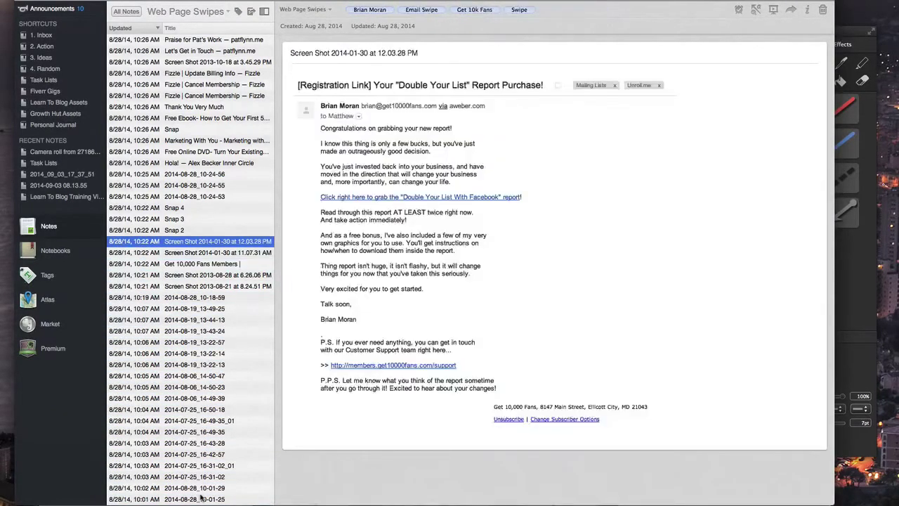
{"action": "key", "text": "Up"}
{"action": "key", "text": "Up"}
{"action": "key", "text": "Up"}
{"action": "key", "text": "Up"}
{"action": "key", "text": "Up"}
{"action": "key", "text": "Up"}
{"action": "key", "text": "Up"}
{"action": "key", "text": "Up"}
{"action": "key", "text": "Up"}
{"action": "key", "text": "Up"}
{"action": "key", "text": "Up"}
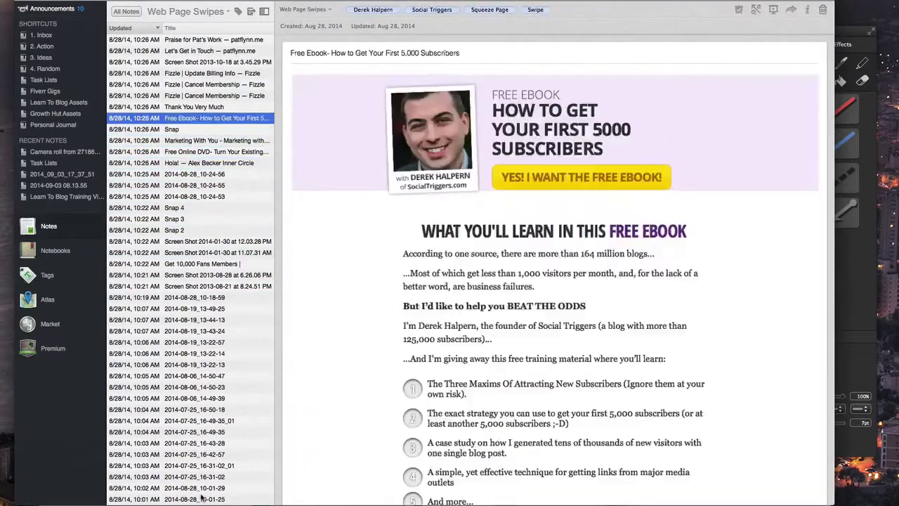
{"action": "key", "text": "Up"}
{"action": "key", "text": "Up"}
{"action": "key", "text": "Up"}
{"action": "key", "text": "Up"}
Swap Ryan Deiss and Squeeze Page for Sales Page alongside Swipe, and list the 31 matches.
{"action": "left_click", "coordinate": [48, 276]}
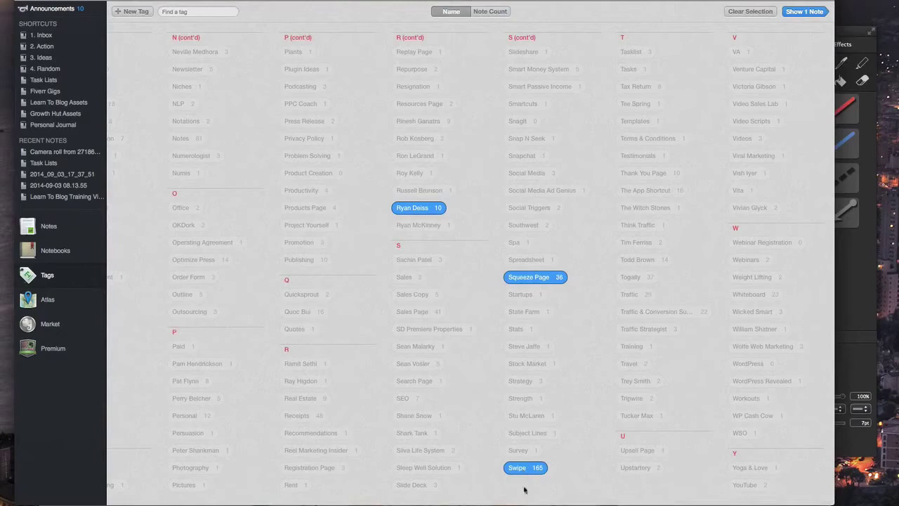
{"action": "left_click", "coordinate": [535, 467]}
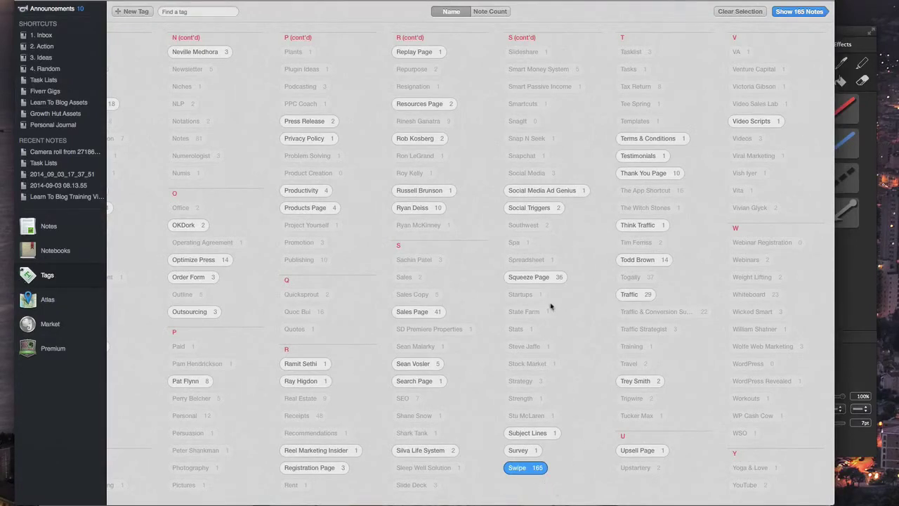
{"action": "left_click", "coordinate": [418, 314]}
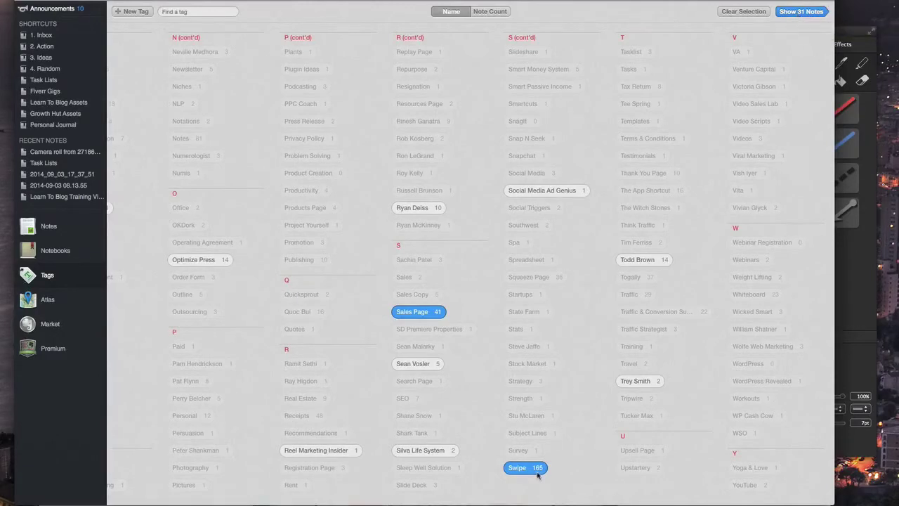
{"action": "left_click", "coordinate": [801, 11]}
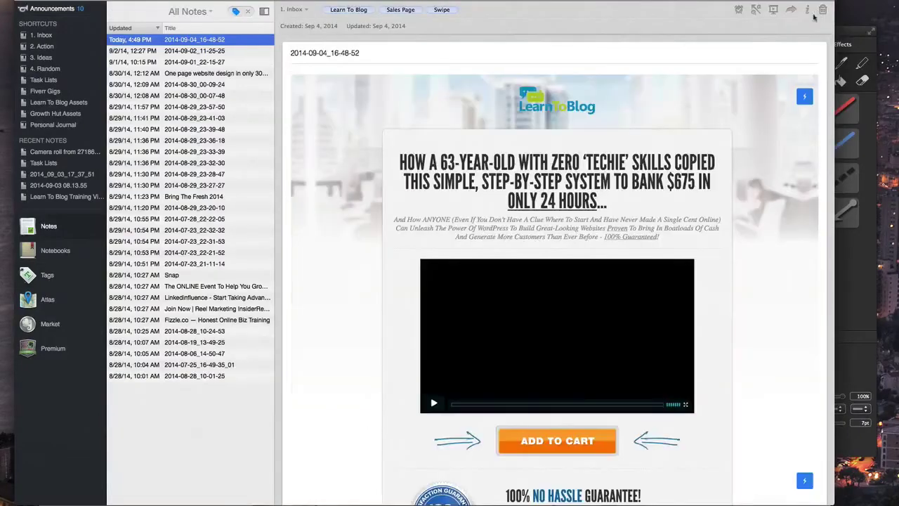
Browse from the 2014-09-02_11-25-25 note through One page website design to the FBInfluence note.
{"action": "key", "text": "Down"}
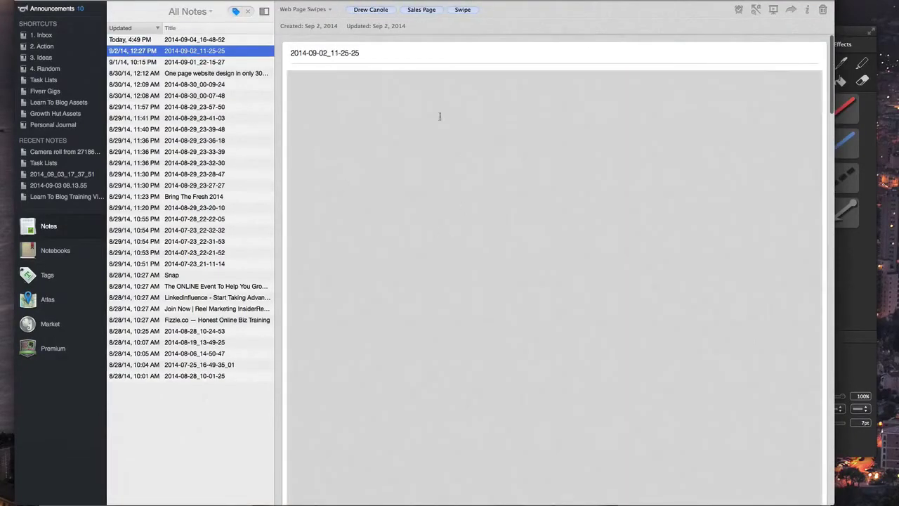
{"action": "key", "text": "Up"}
{"action": "scroll", "coordinate": [608, 402], "scroll_direction": "down", "scroll_amount": 15}
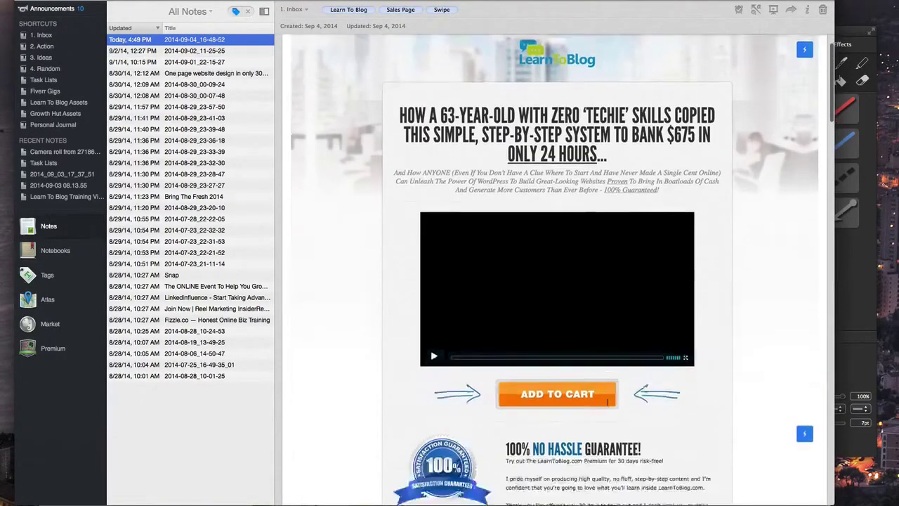
{"action": "scroll", "coordinate": [608, 402], "scroll_direction": "down", "scroll_amount": 5}
{"action": "scroll", "coordinate": [501, 271], "scroll_direction": "up", "scroll_amount": 20}
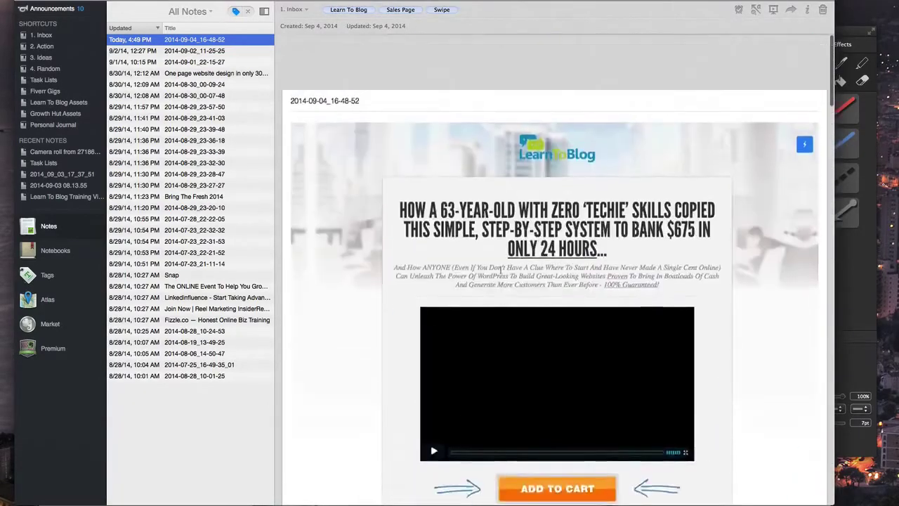
{"action": "left_click", "coordinate": [187, 51]}
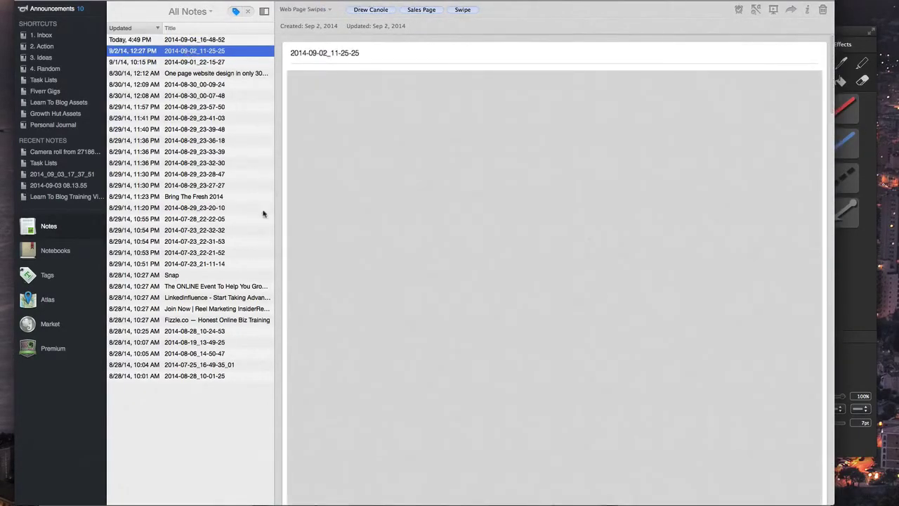
{"action": "key", "text": "Down"}
{"action": "key", "text": "Down"}
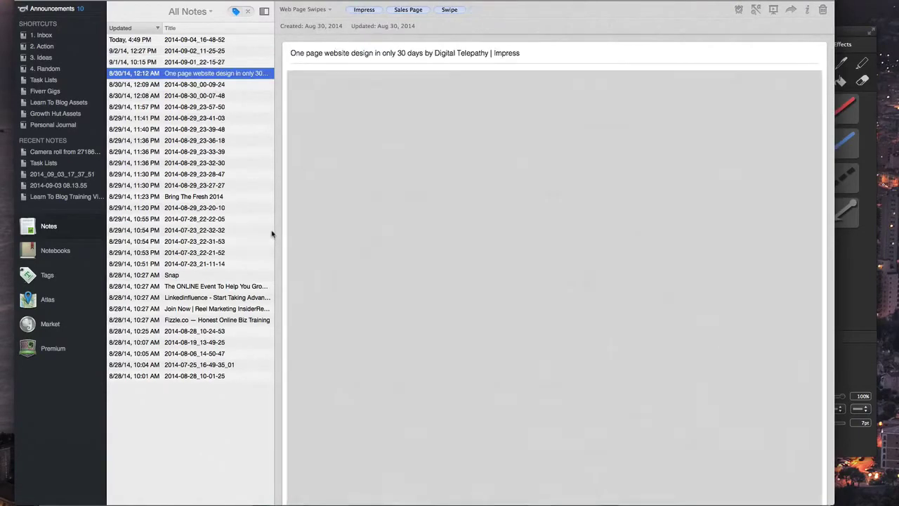
{"action": "key", "text": "Down"}
{"action": "key", "text": "Down"}
{"action": "key", "text": "Down"}
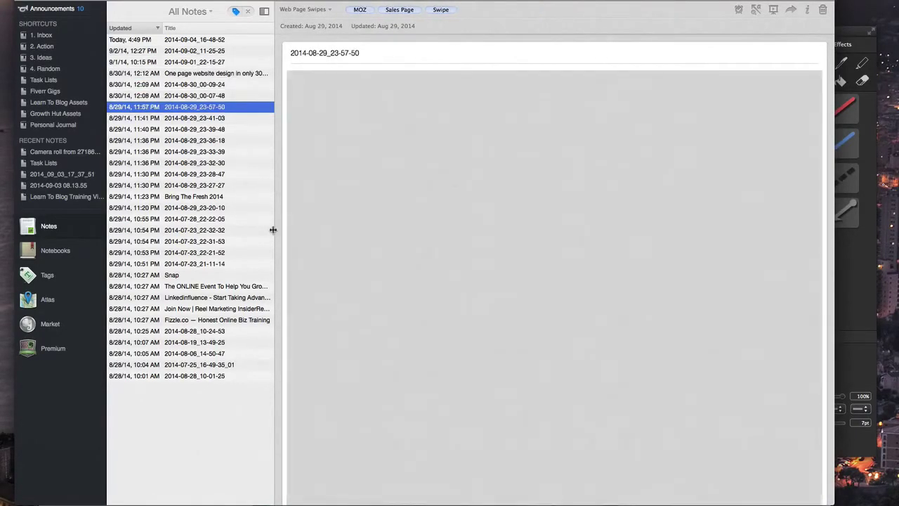
{"action": "key", "text": "Down"}
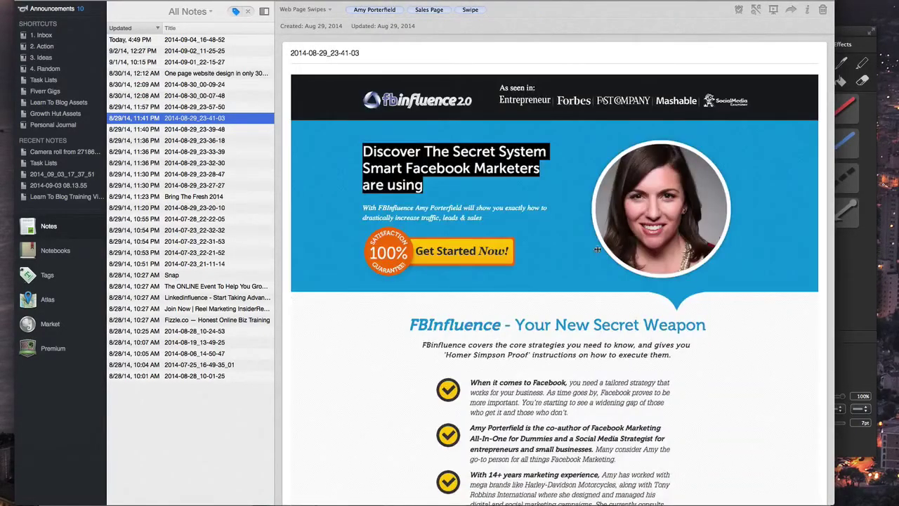
Continue through Video Traffic Academy and Bring The Fresh 2014 to the 2014-07-23_22-32-32 note.
{"action": "scroll", "coordinate": [598, 249], "scroll_direction": "down", "scroll_amount": 10}
{"action": "left_click", "coordinate": [222, 132]}
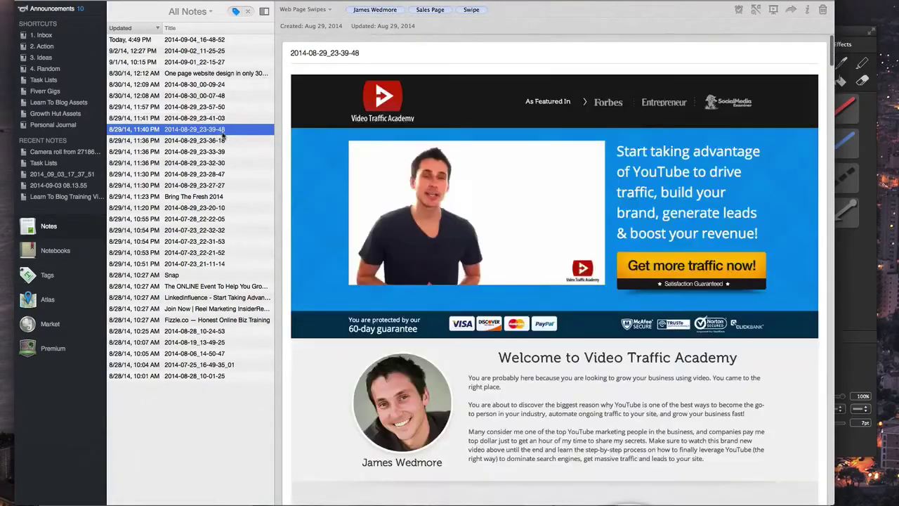
{"action": "left_click", "coordinate": [222, 174]}
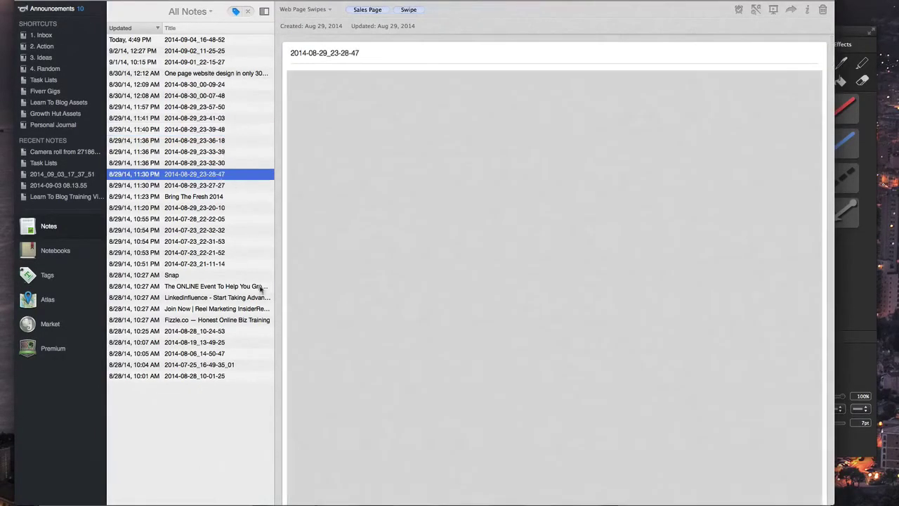
{"action": "key", "text": "Down"}
{"action": "key", "text": "Down"}
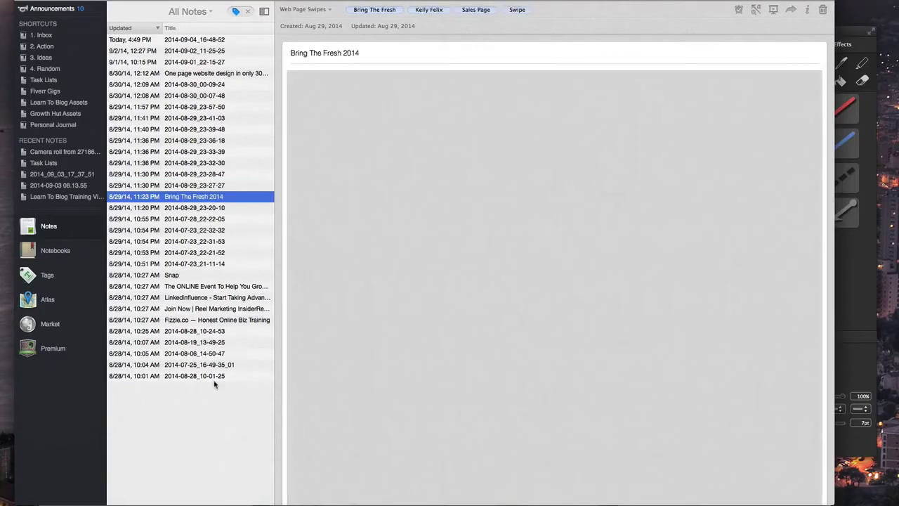
{"action": "key", "text": "Down"}
{"action": "key", "text": "Down"}
{"action": "key", "text": "Down"}
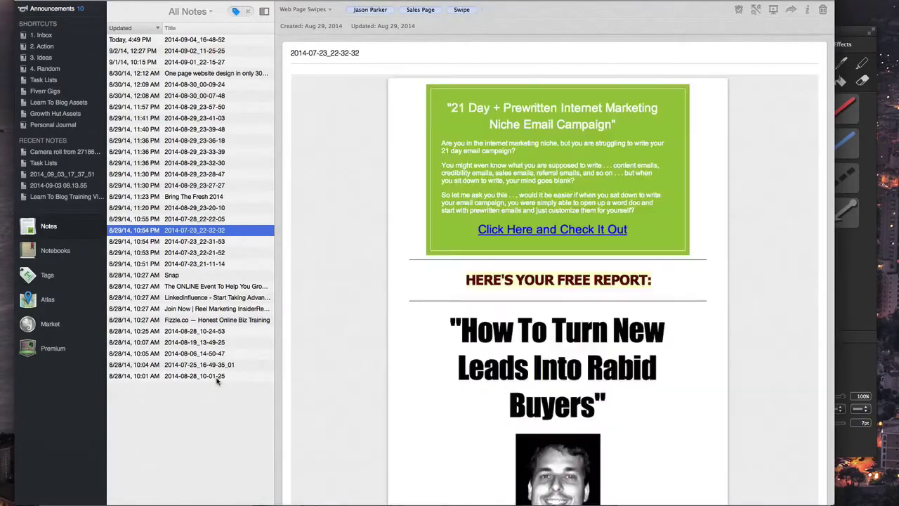
{"action": "key", "text": "Down"}
{"action": "key", "text": "Down"}
{"action": "key", "text": "Down"}
{"action": "key", "text": "Down"}
{"action": "key", "text": "Down"}
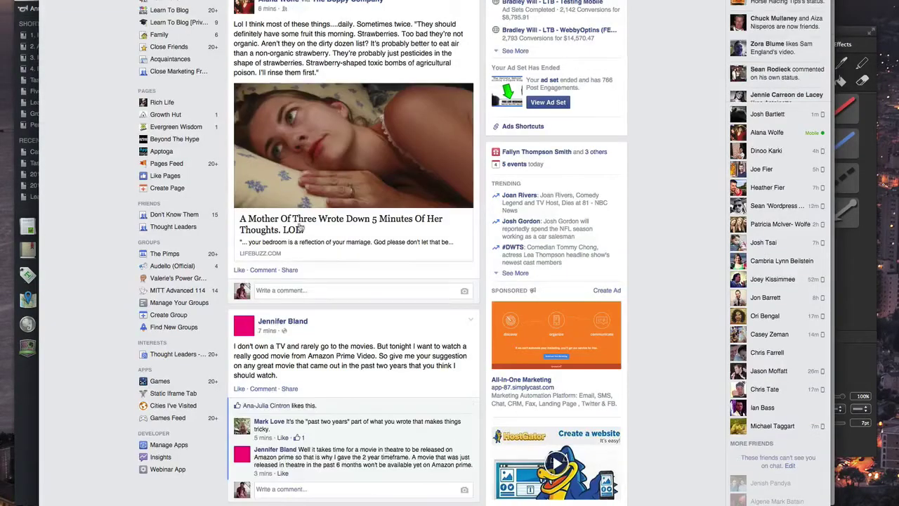
Scroll the Facebook news feed until the Million Dollar Coach sponsored ad is in view.
{"action": "scroll", "coordinate": [301, 221], "scroll_direction": "up", "scroll_amount": 5}
{"action": "scroll", "coordinate": [301, 220], "scroll_direction": "down", "scroll_amount": 8}
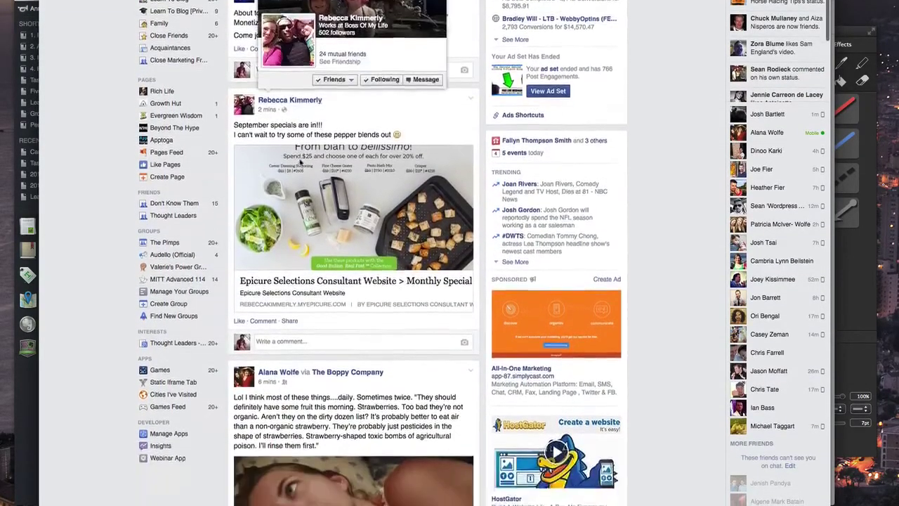
{"action": "scroll", "coordinate": [300, 162], "scroll_direction": "down", "scroll_amount": 7}
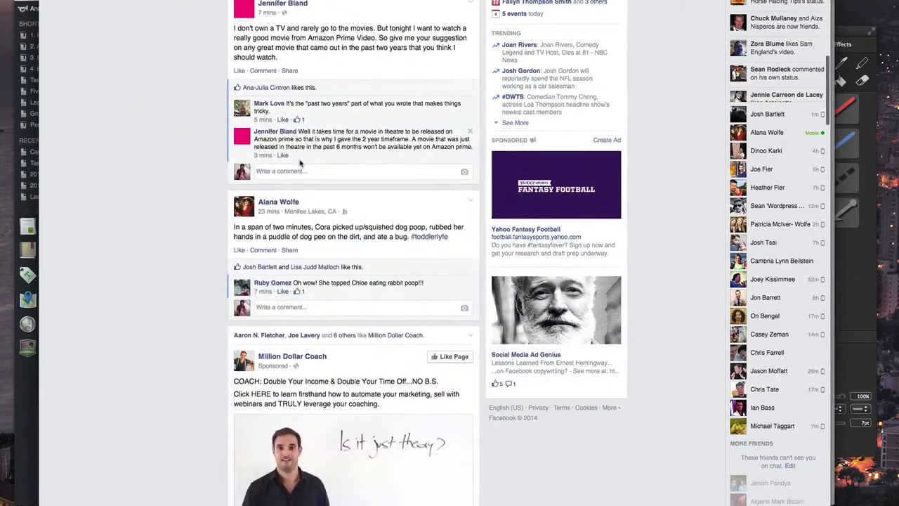
{"action": "scroll", "coordinate": [300, 163], "scroll_direction": "up", "scroll_amount": 1}
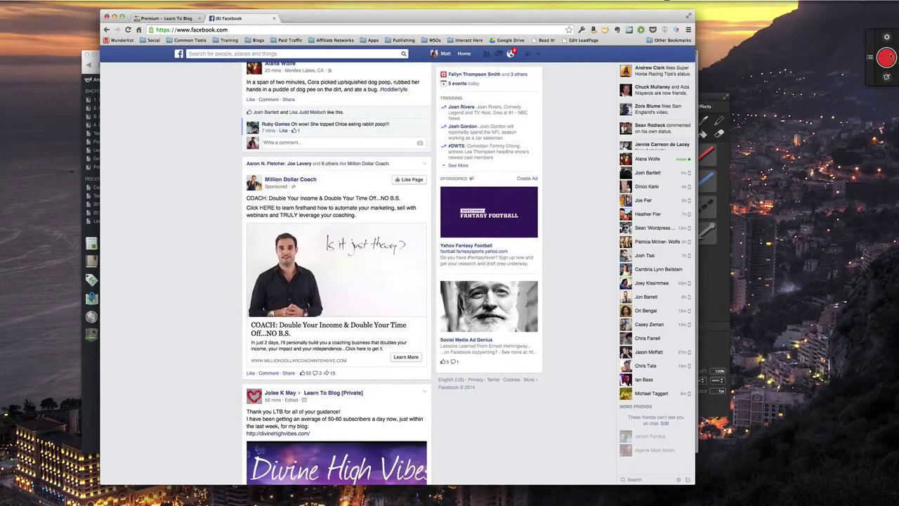
Use Snagit to capture a region around the Million Dollar Coach ad as an image.
{"action": "left_click", "coordinate": [887, 57]}
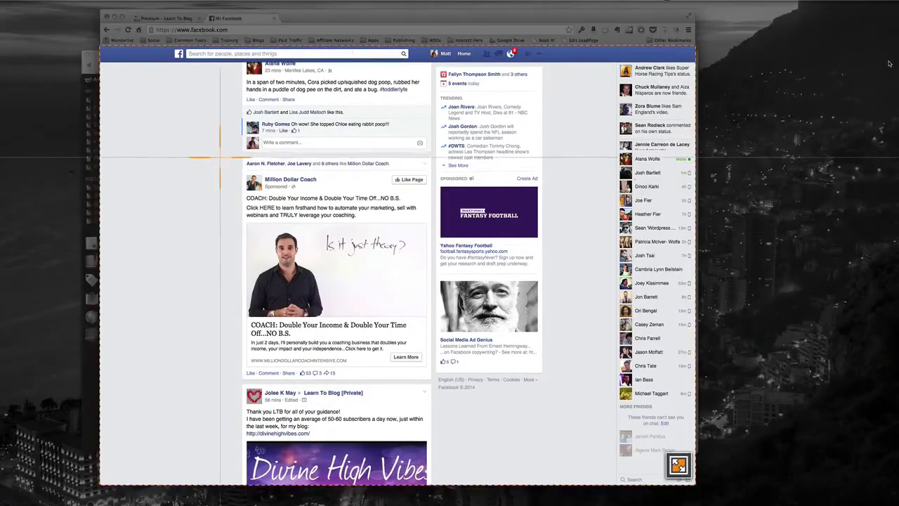
{"action": "left_click_drag", "start_coordinate": [239, 155], "coordinate": [433, 380]}
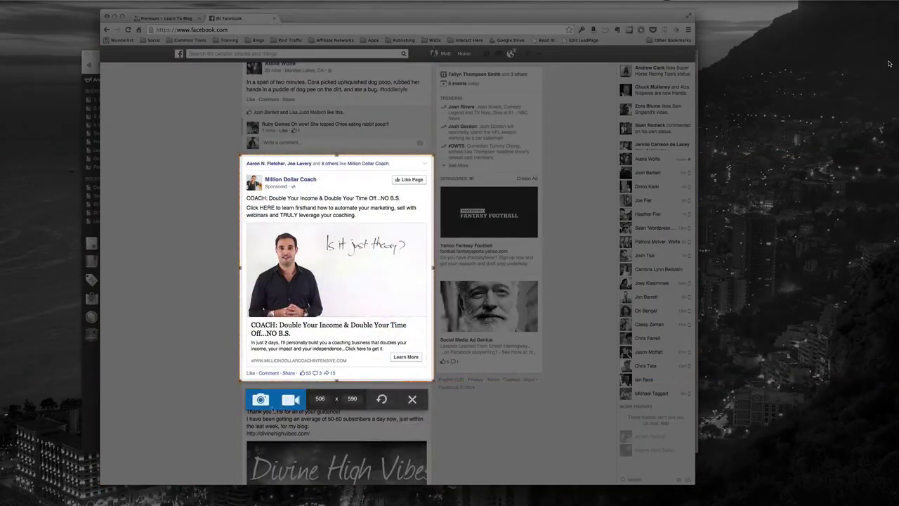
{"action": "left_click", "coordinate": [264, 400]}
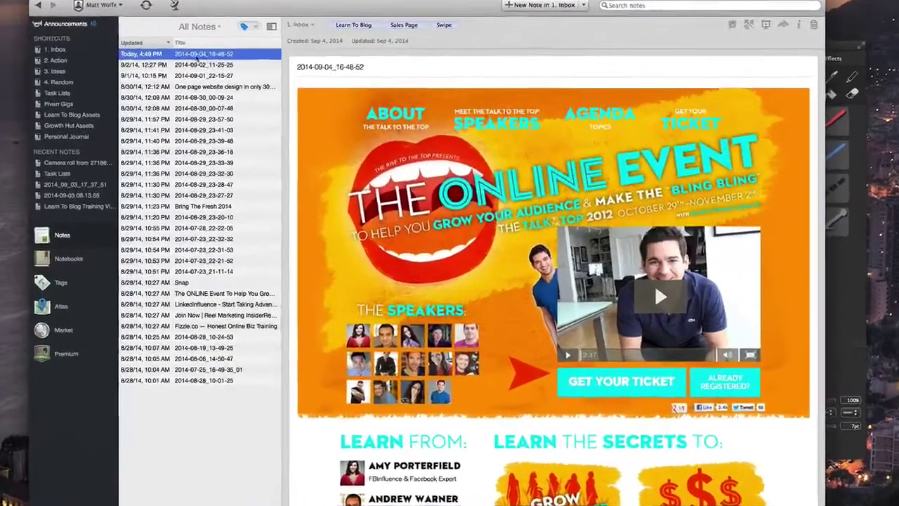
Open the new ad note from 1. Inbox and tag it Swipe and Facebook Ads.
{"action": "left_click", "coordinate": [55, 49]}
{"action": "left_click", "coordinate": [157, 46]}
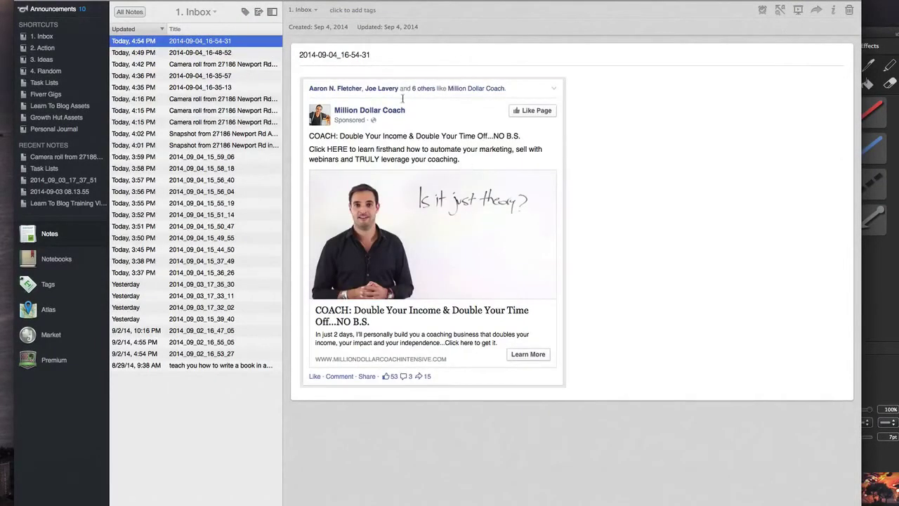
{"action": "left_click", "coordinate": [363, 9]}
{"action": "type", "text": "Swipe"}
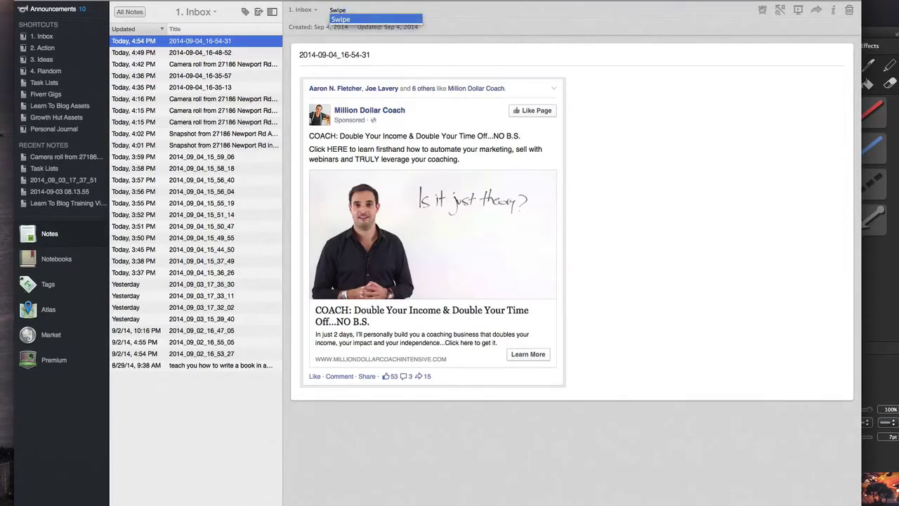
{"action": "key", "text": "BackSpace"}
{"action": "type", "text": "t"}
{"action": "key", "text": "Return"}
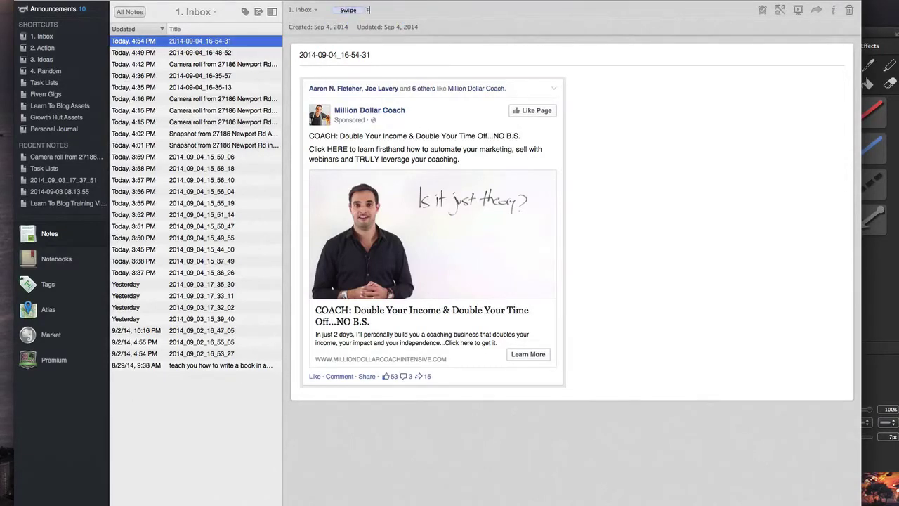
{"action": "type", "text": "F"}
{"action": "key", "text": "Return"}
Return to the Tags browser with Swipe and Sales Page still selected.
{"action": "left_click", "coordinate": [69, 290]}
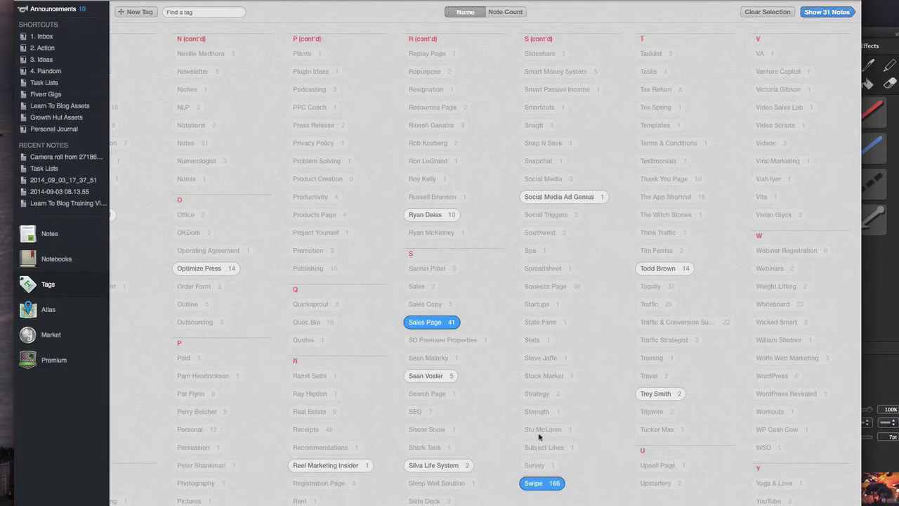
Change the tag filter to Swipe plus Products Page and list the 4 matching notes.
{"action": "left_click", "coordinate": [538, 487]}
{"action": "left_click", "coordinate": [543, 487]}
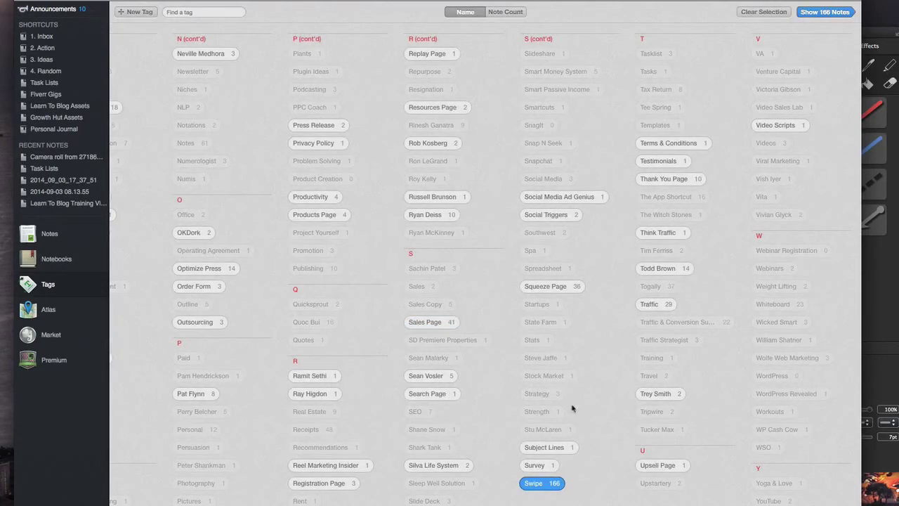
{"action": "scroll", "coordinate": [573, 410], "scroll_direction": "left", "scroll_amount": 1}
{"action": "left_click", "coordinate": [326, 215]}
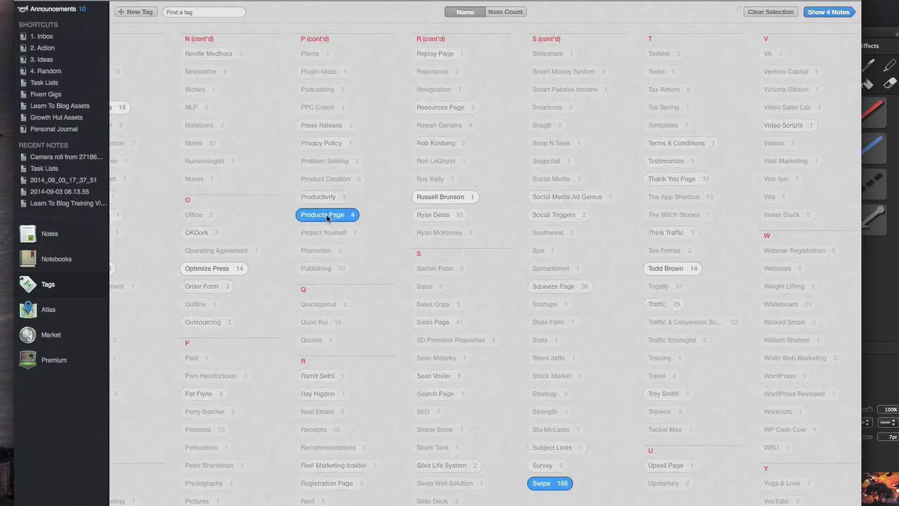
{"action": "left_click", "coordinate": [824, 12]}
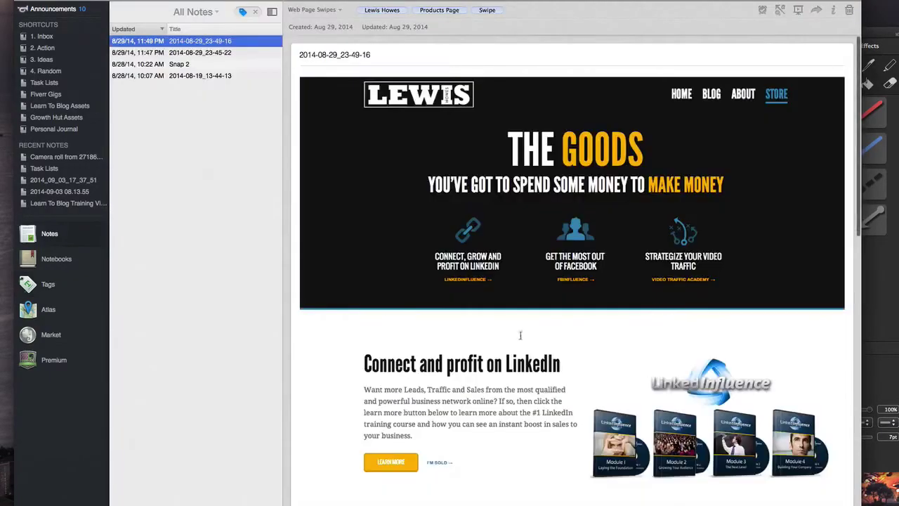
{"action": "scroll", "coordinate": [521, 335], "scroll_direction": "down", "scroll_amount": 10}
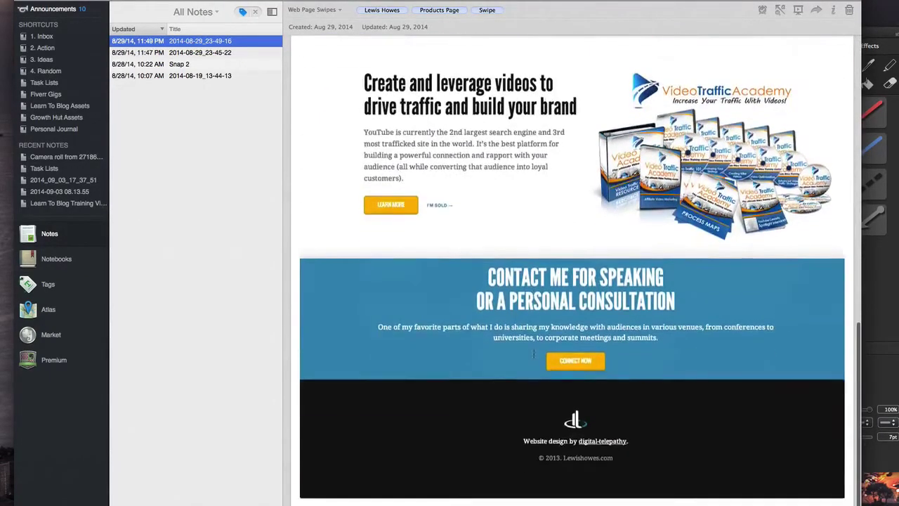
{"action": "scroll", "coordinate": [534, 316], "scroll_direction": "up", "scroll_amount": 15}
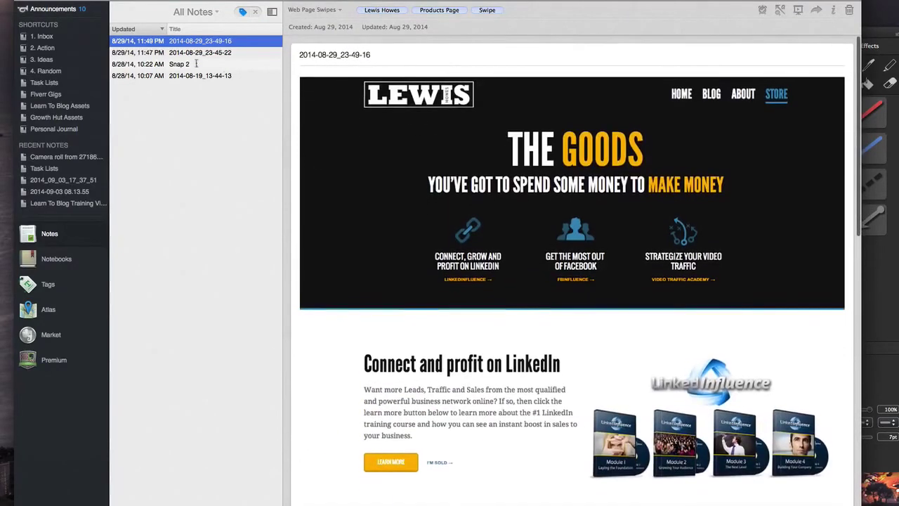
Look through the DotComSecrets, Snap 2 and 2014-08-19_13-44-13 products page notes.
{"action": "left_click", "coordinate": [171, 53]}
{"action": "scroll", "coordinate": [453, 321], "scroll_direction": "down", "scroll_amount": 8}
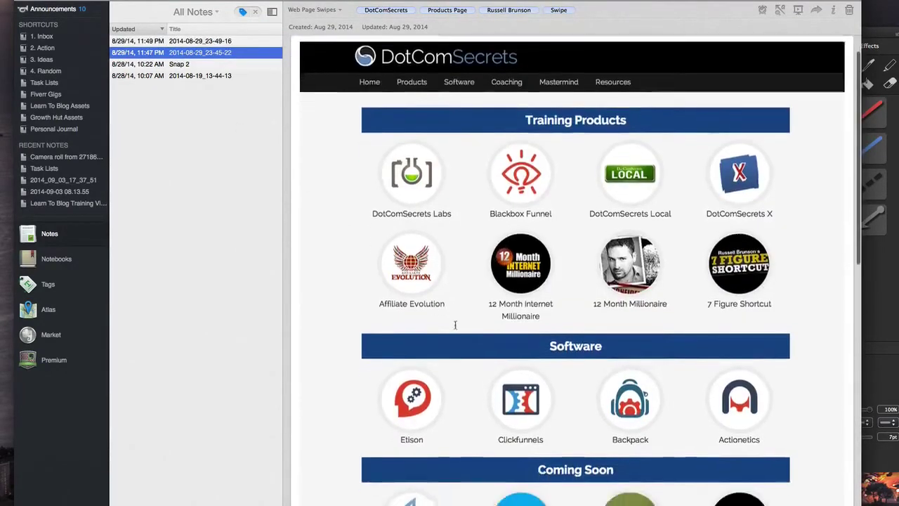
{"action": "scroll", "coordinate": [446, 351], "scroll_direction": "up", "scroll_amount": 10}
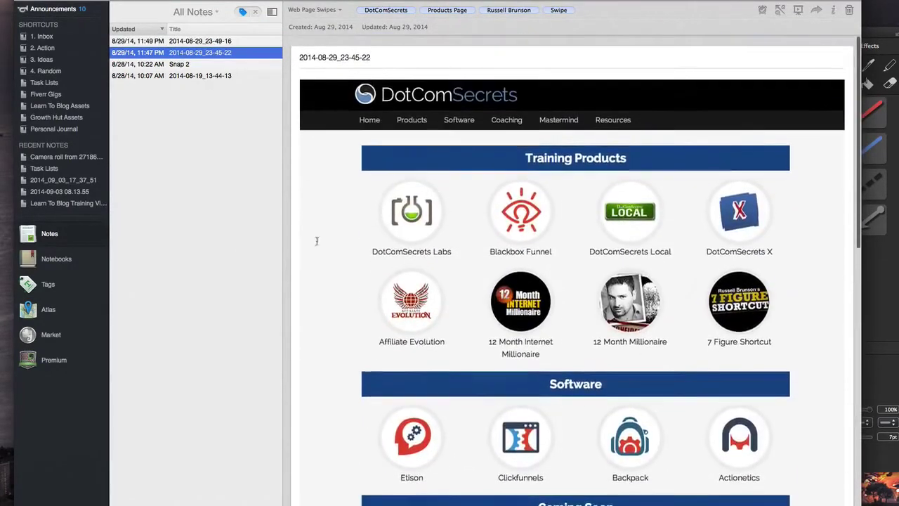
{"action": "left_click", "coordinate": [201, 67]}
{"action": "scroll", "coordinate": [569, 281], "scroll_direction": "down", "scroll_amount": 5}
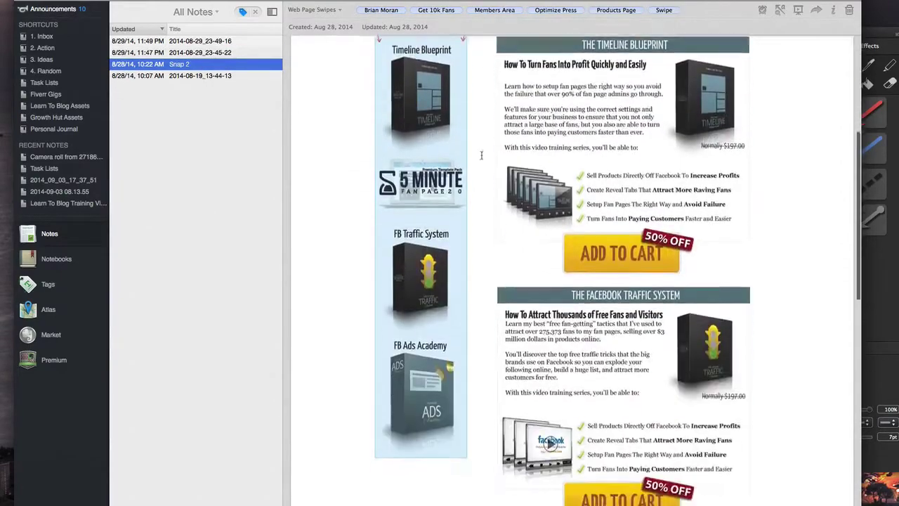
{"action": "left_click", "coordinate": [182, 76]}
{"action": "scroll", "coordinate": [451, 217], "scroll_direction": "down", "scroll_amount": 12}
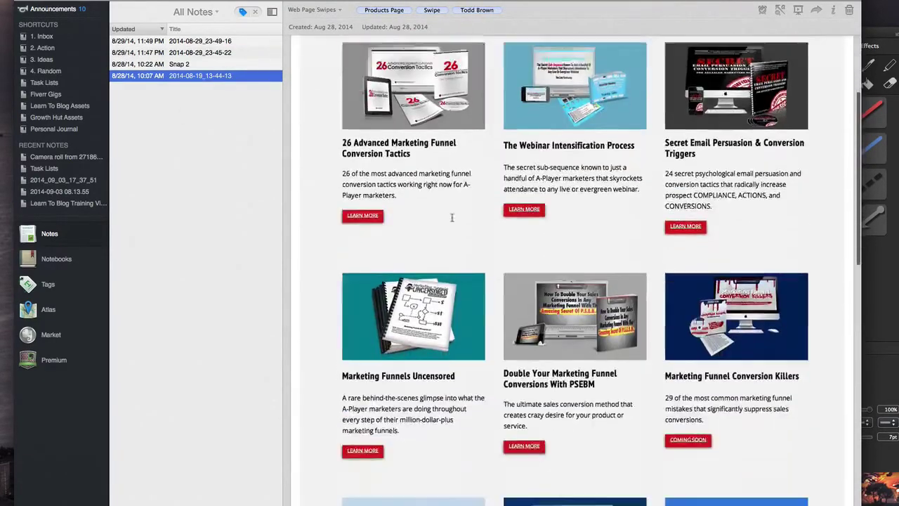
{"action": "scroll", "coordinate": [451, 217], "scroll_direction": "up", "scroll_amount": 15}
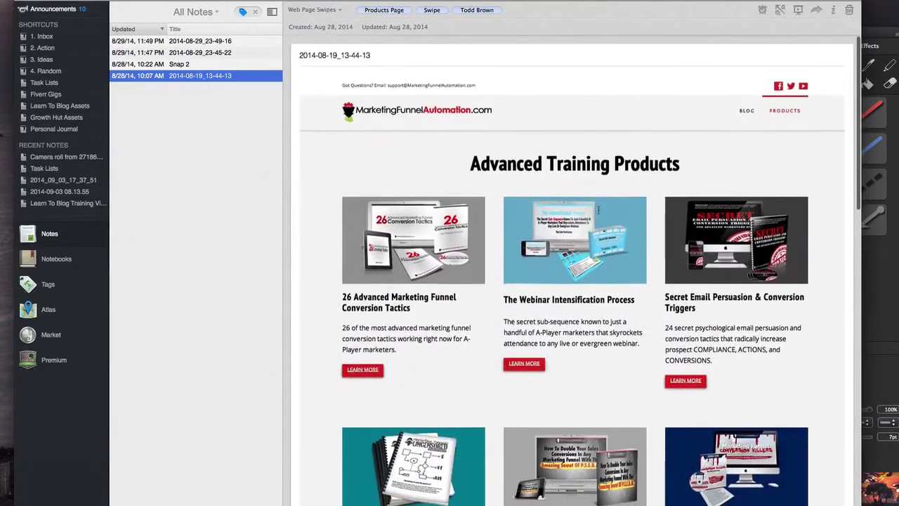